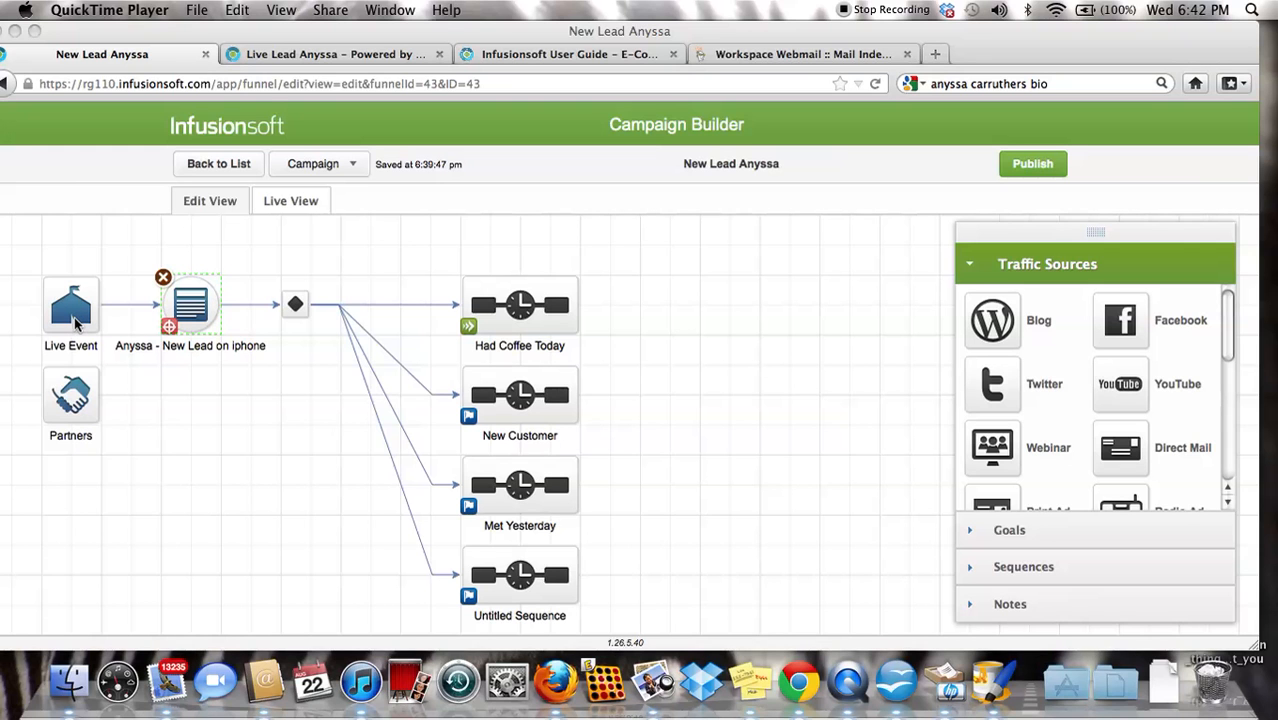
Step: Delete the Partners traffic source from the campaign canvas
left_click(75, 322)
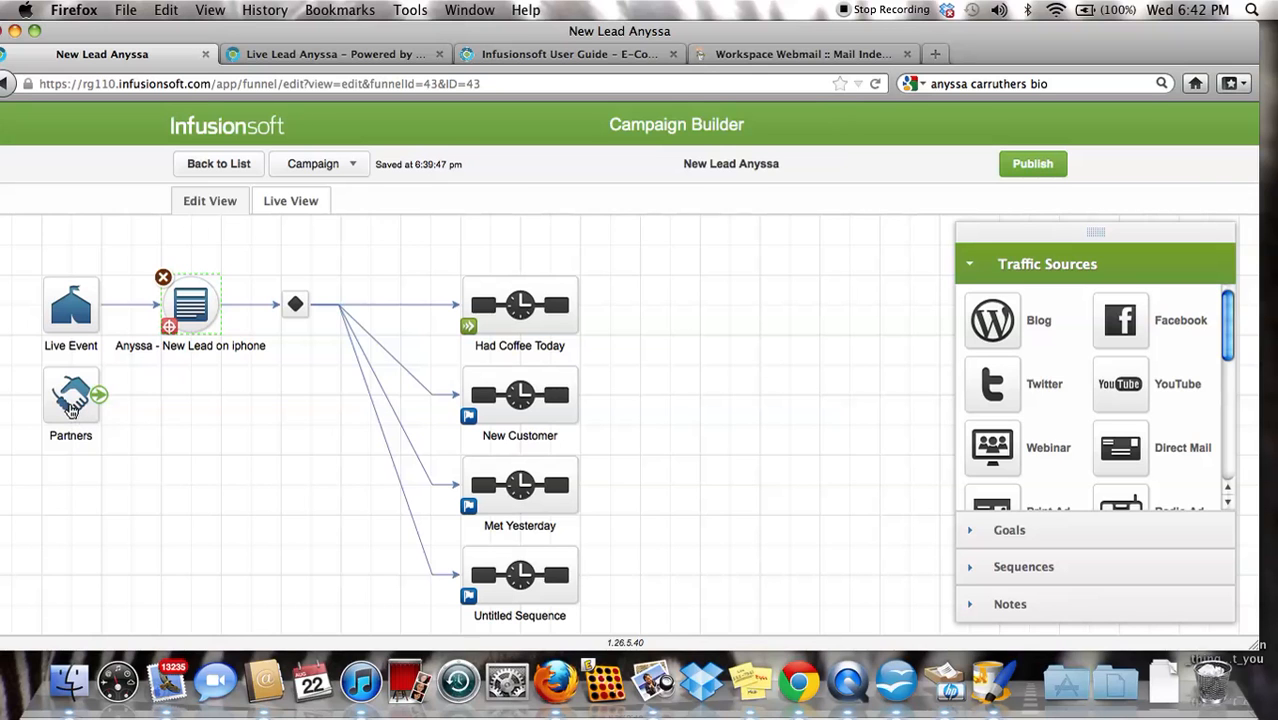
left_click(72, 406)
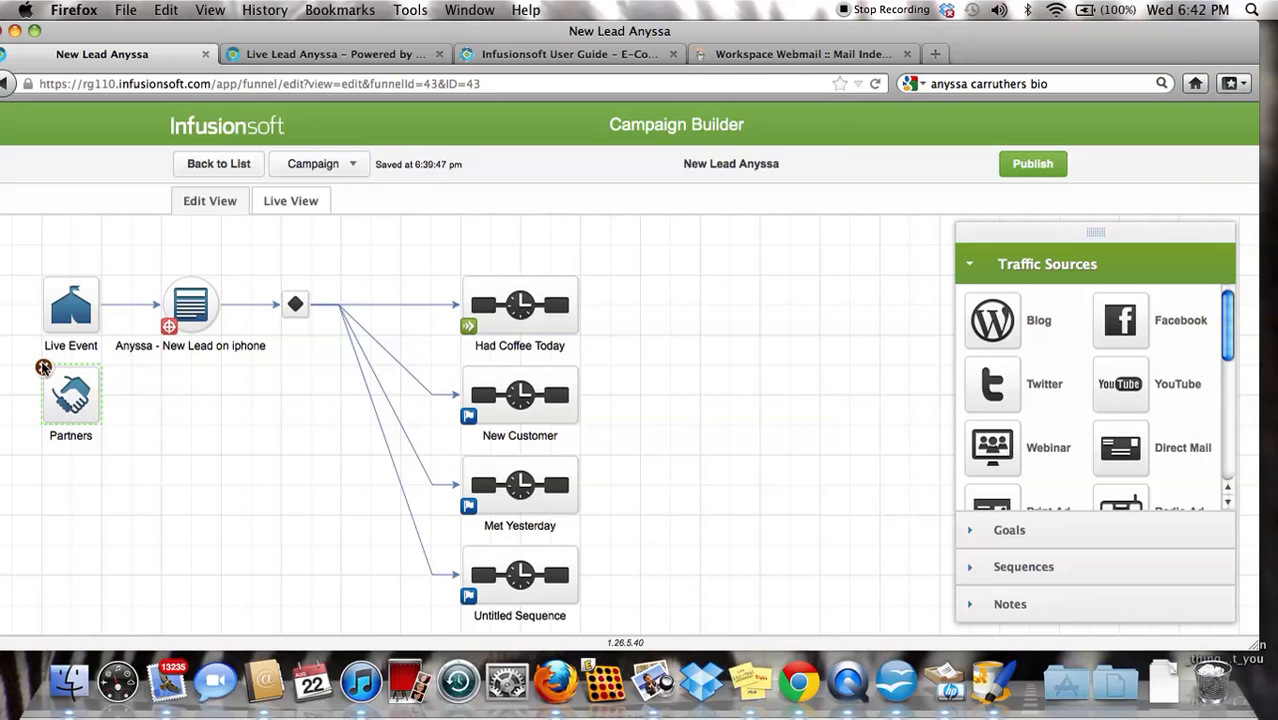
left_click(43, 367)
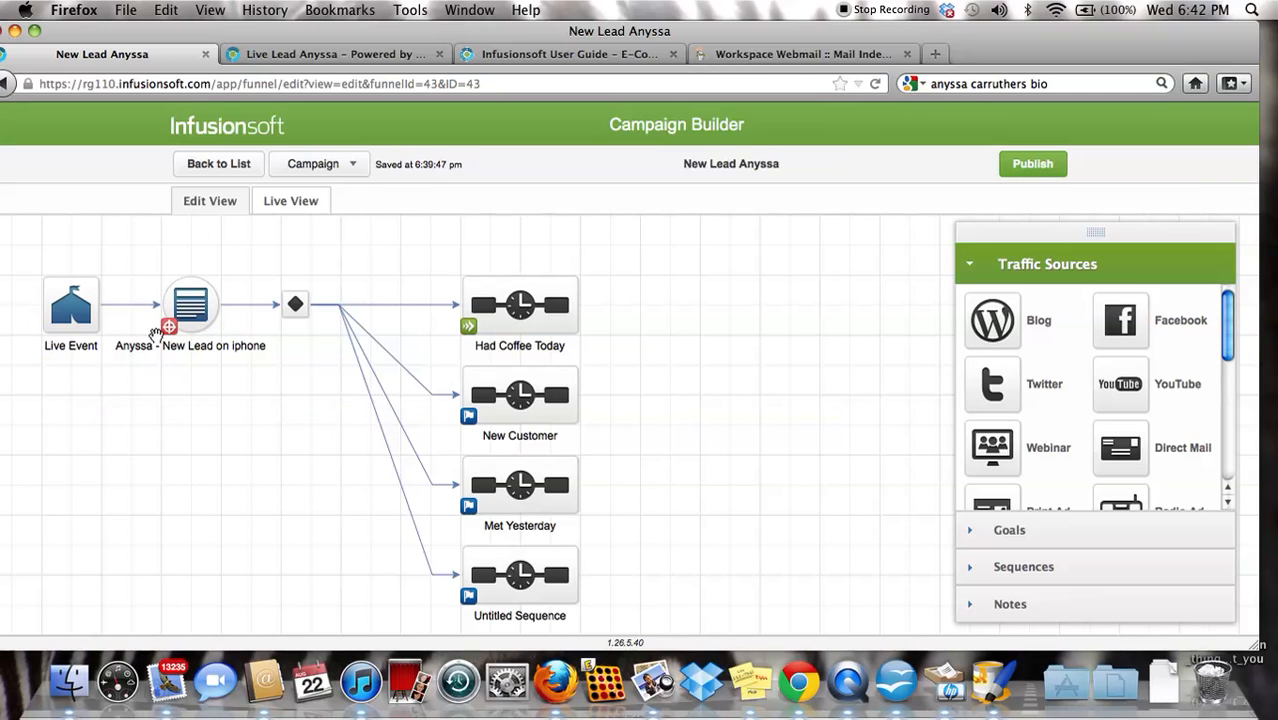
Step: Open the "New Lead on iphone" web form connected to Live Event for editing
left_click(189, 320)
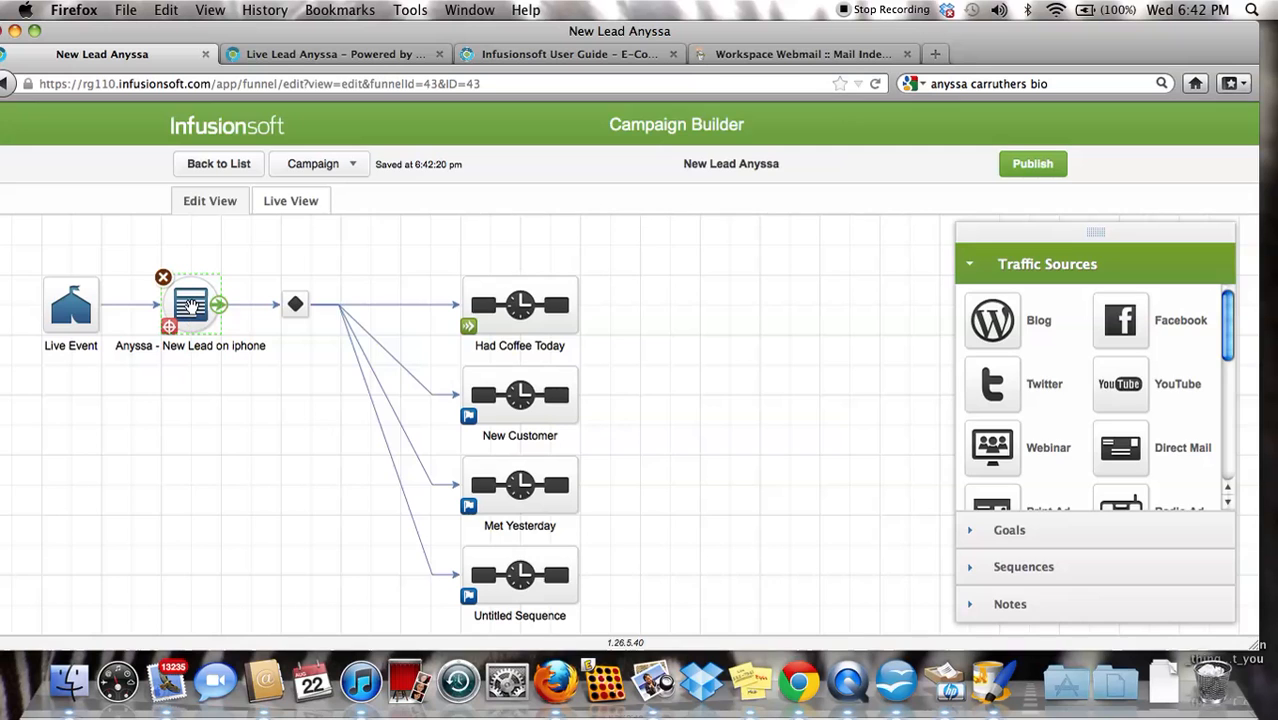
double_click(192, 307)
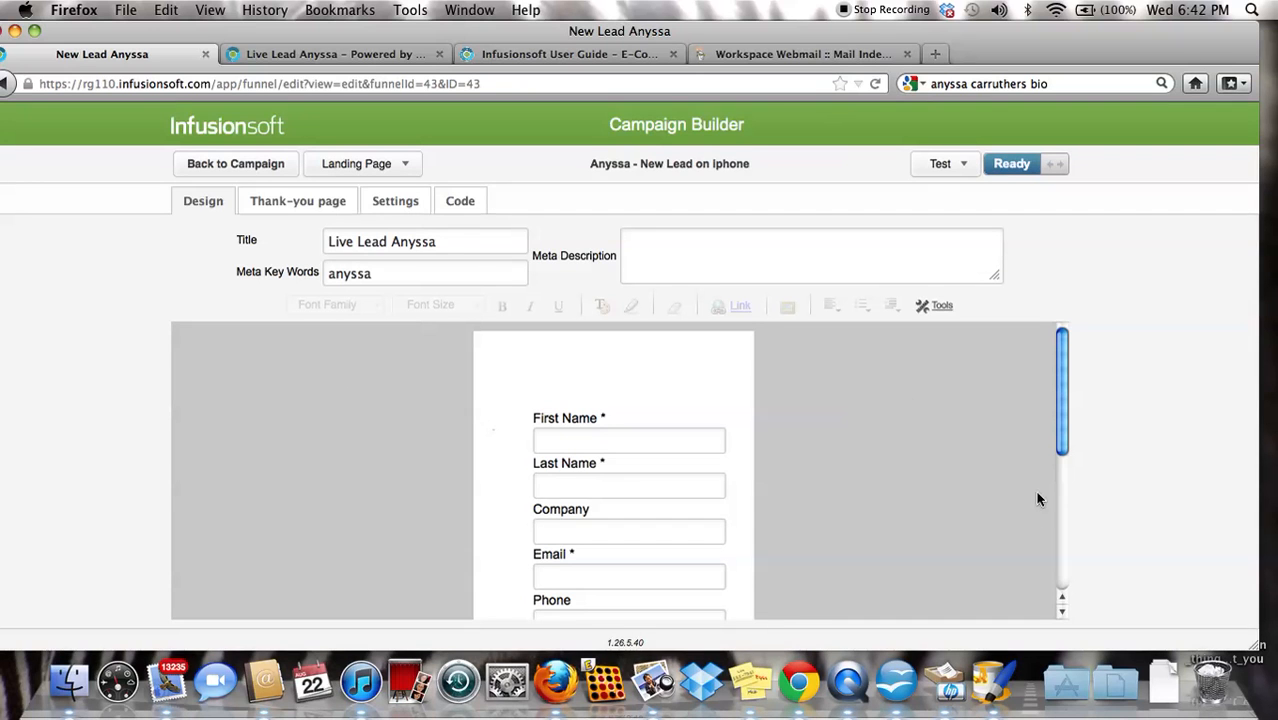
left_click(1162, 688)
left_click(568, 200)
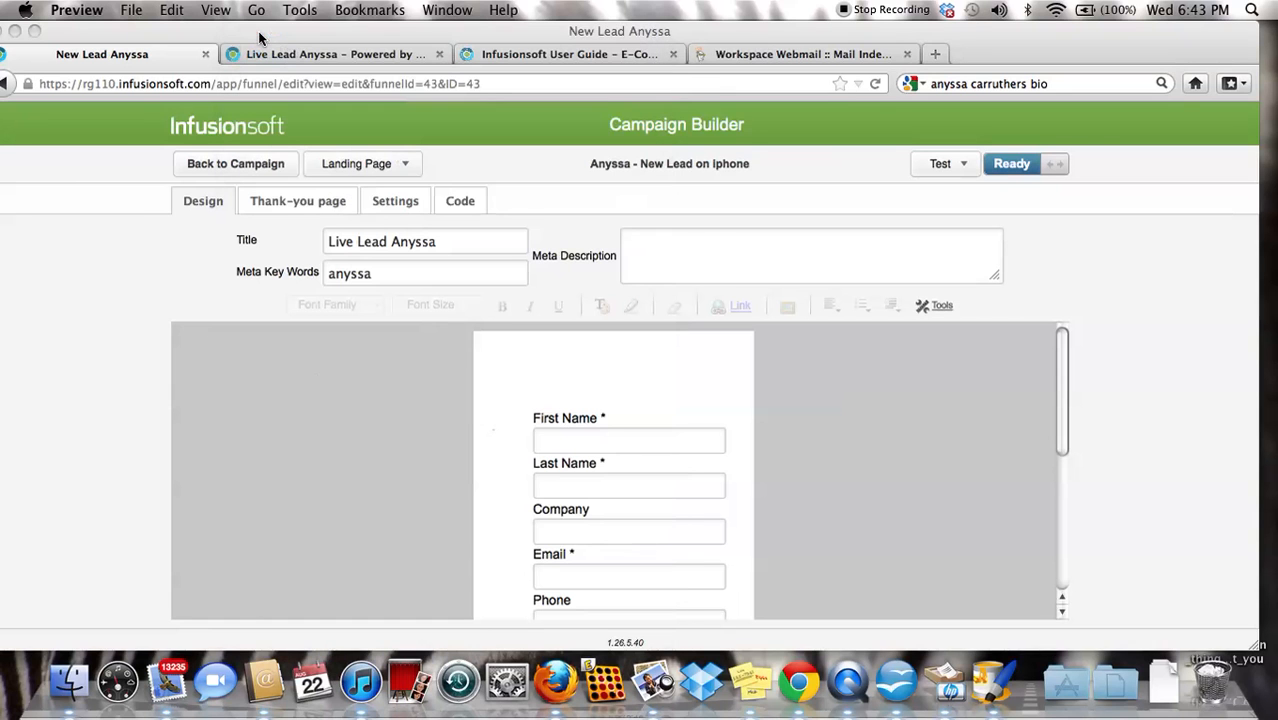
left_click(302, 471)
Step: Add an Other field snippet to the form between the Phone field and the existing Other Field
scroll(327, 455, "down", 5)
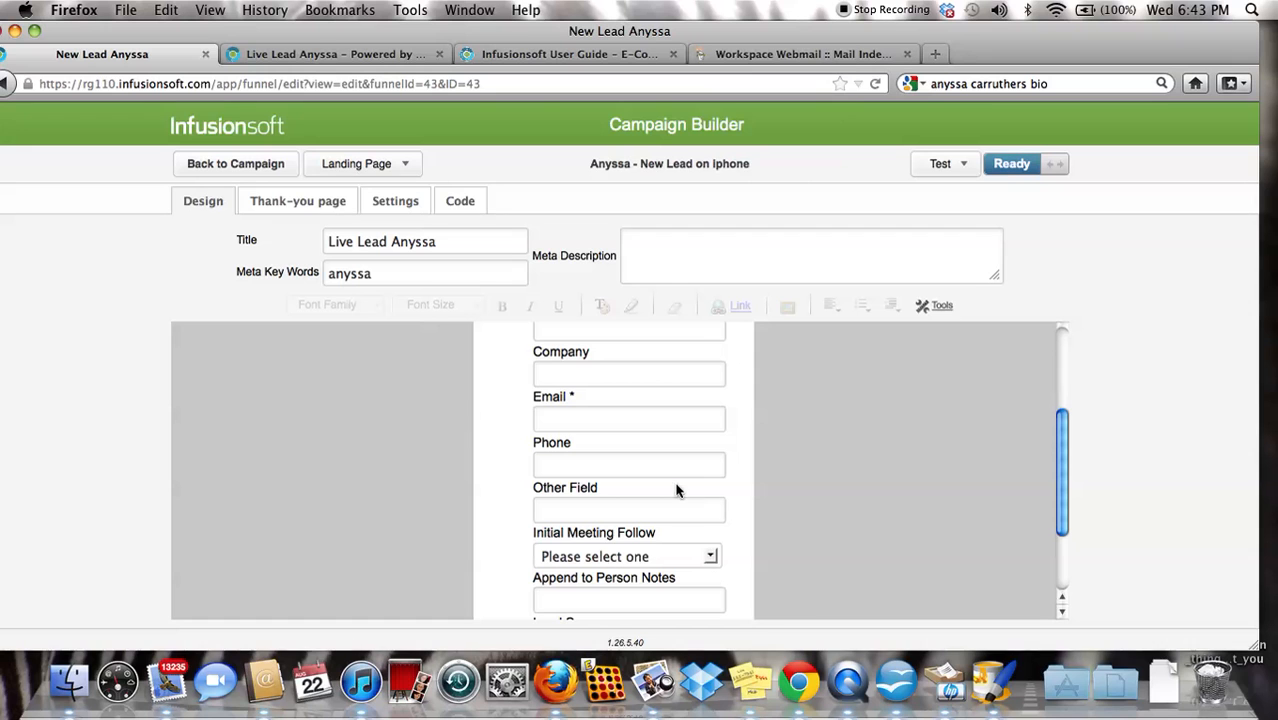
left_click(942, 308)
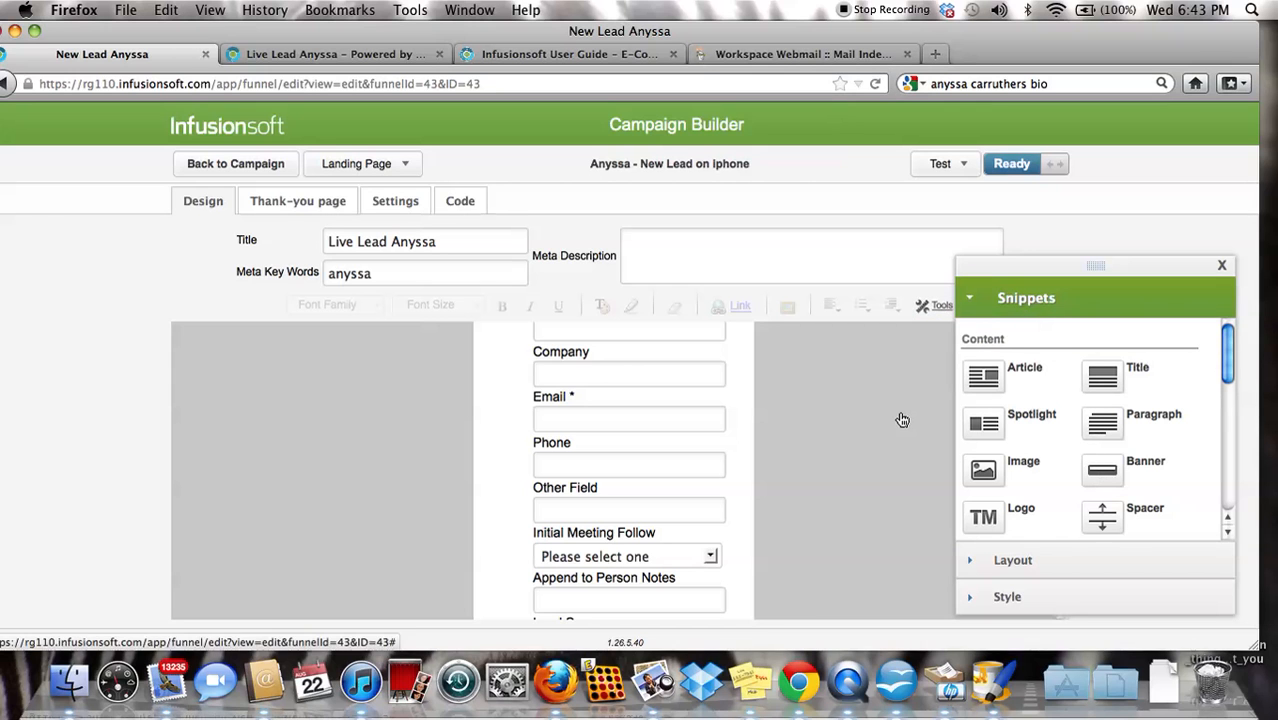
left_click(1004, 304)
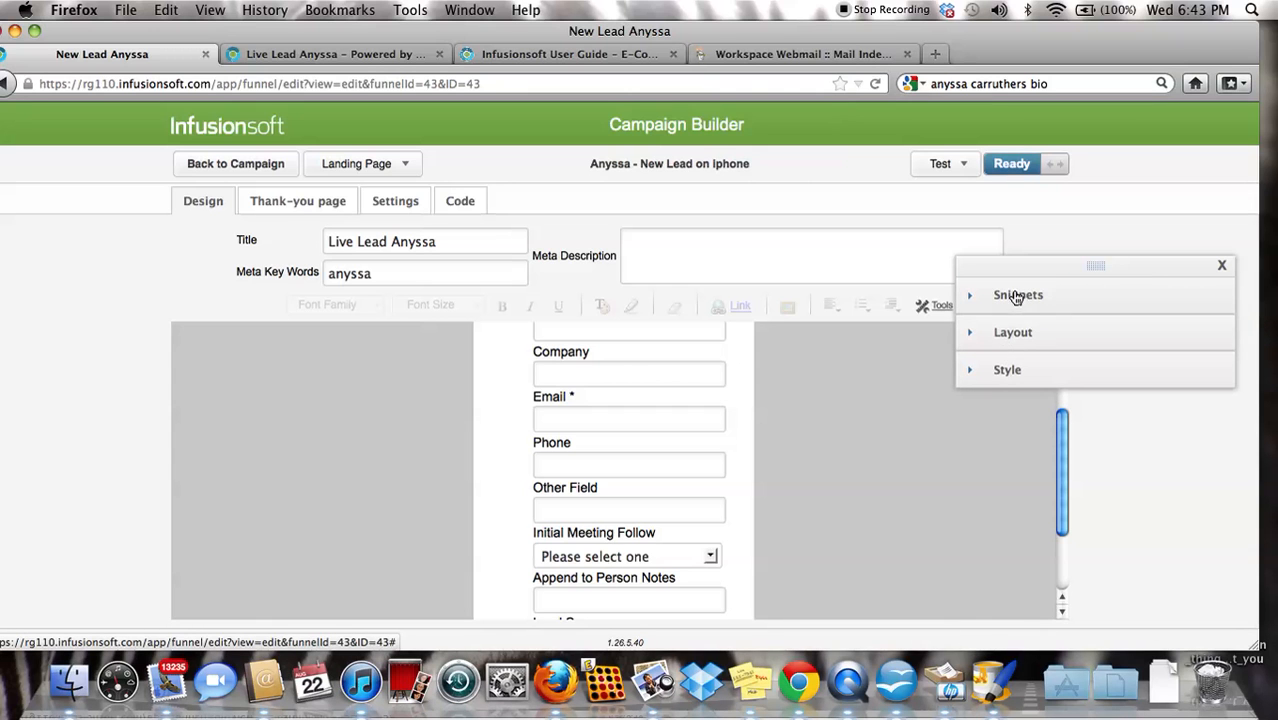
left_click(1016, 298)
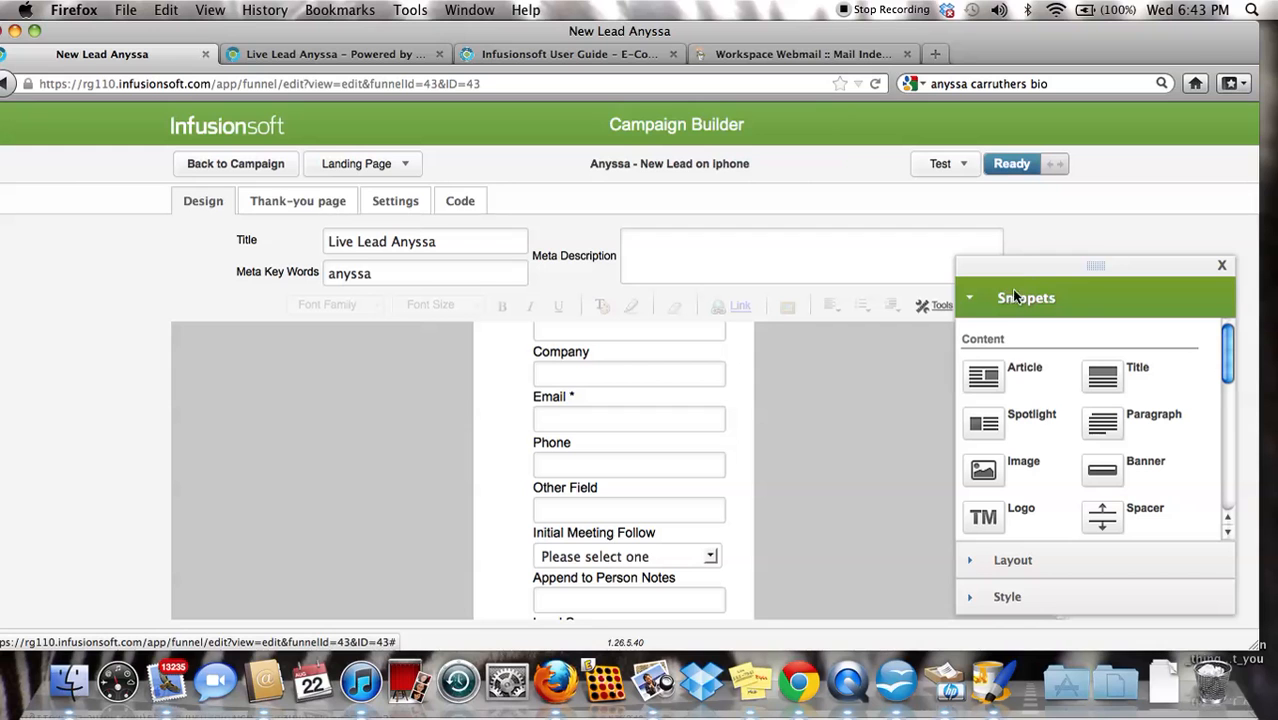
scroll(1210, 430, "down", 5)
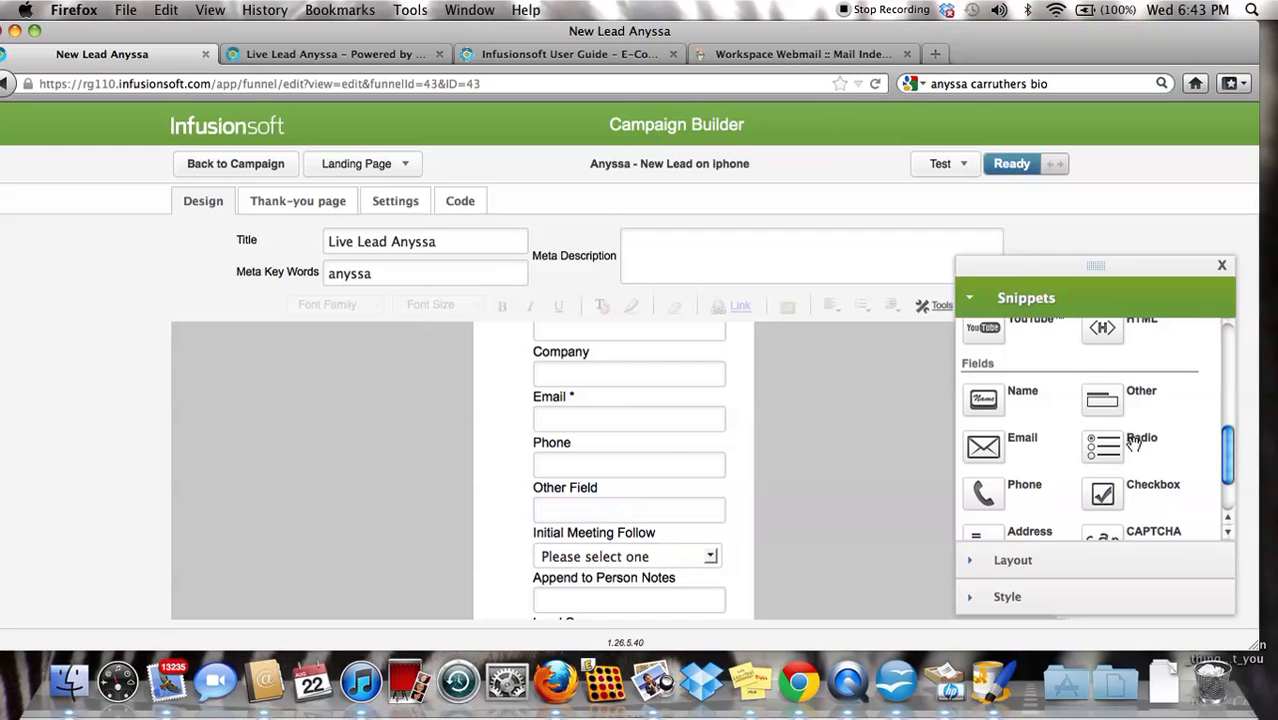
left_click_drag(1110, 401, 572, 490)
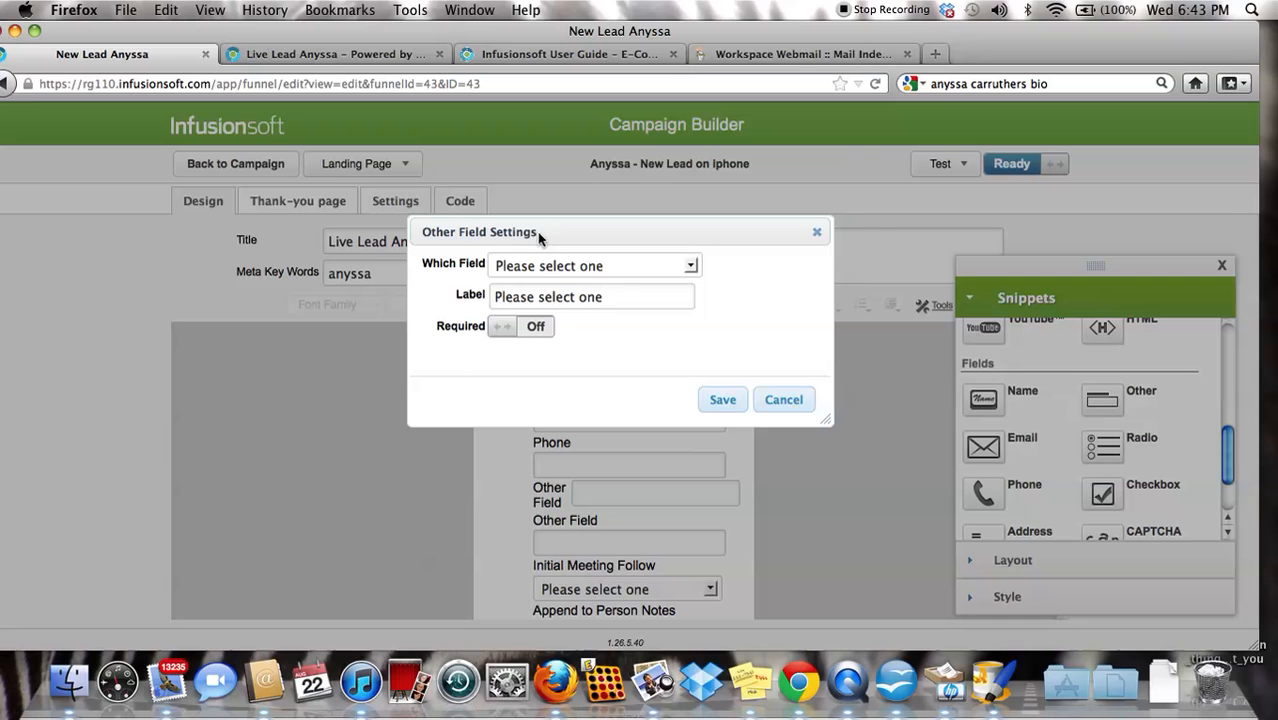
Step: Create a custom field for the new snippet, named Initial Meeting and with the type Dropdown
left_click(690, 270)
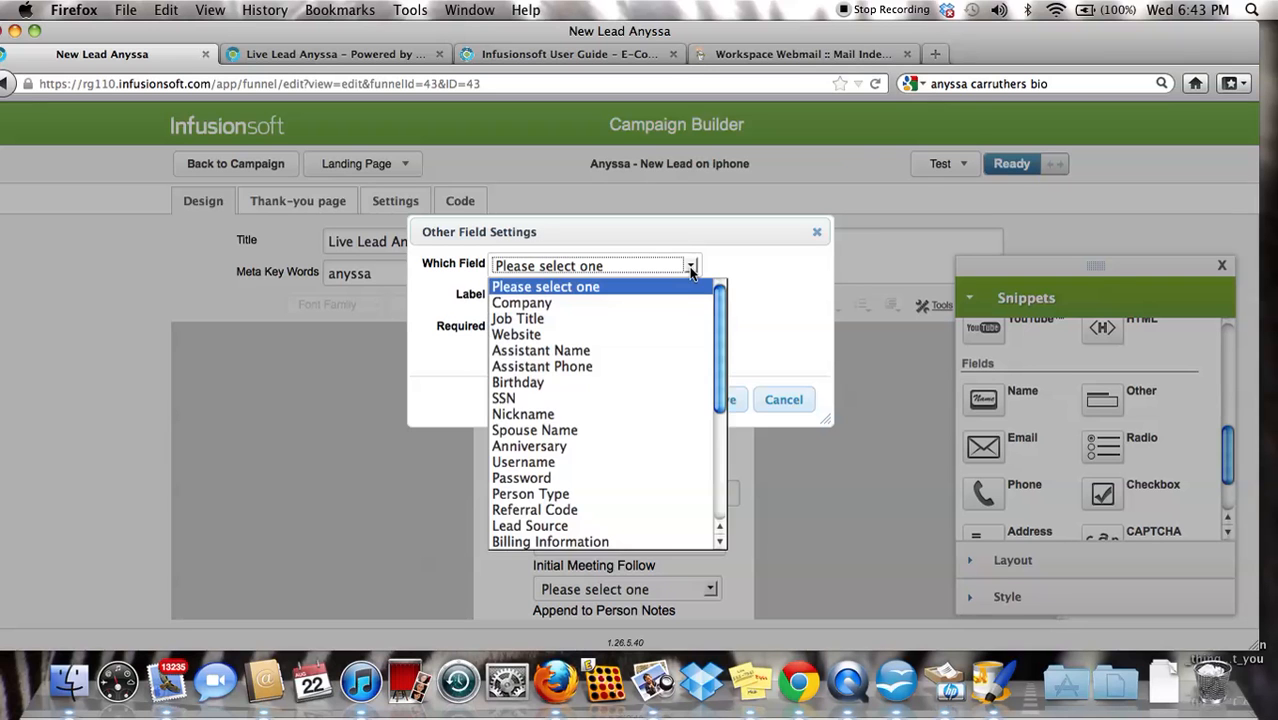
left_click_drag(722, 310, 720, 475)
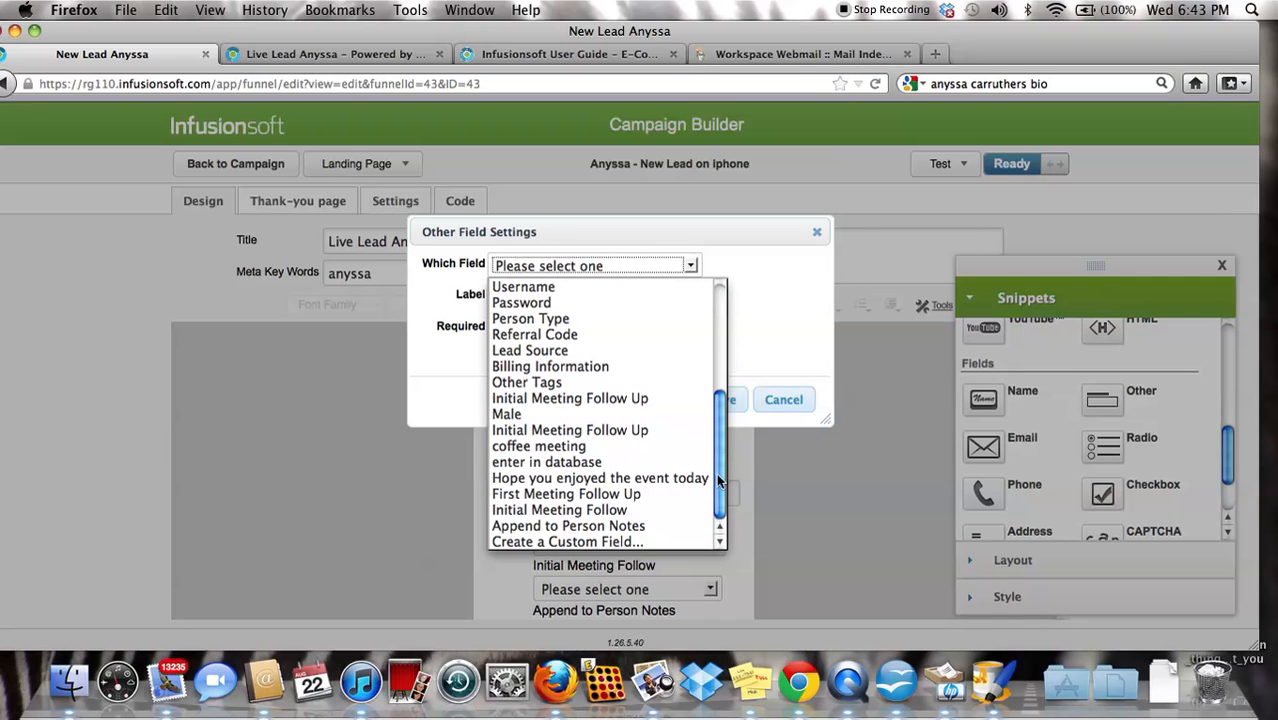
left_click(566, 542)
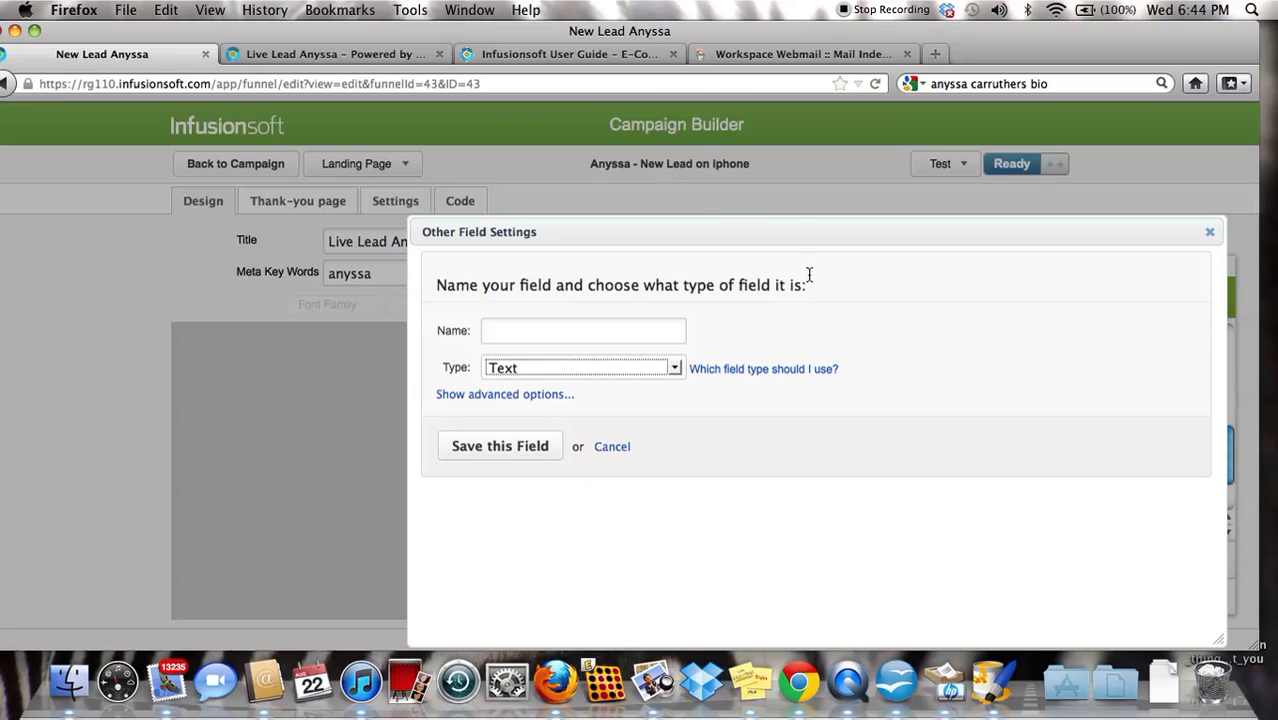
left_click(613, 334)
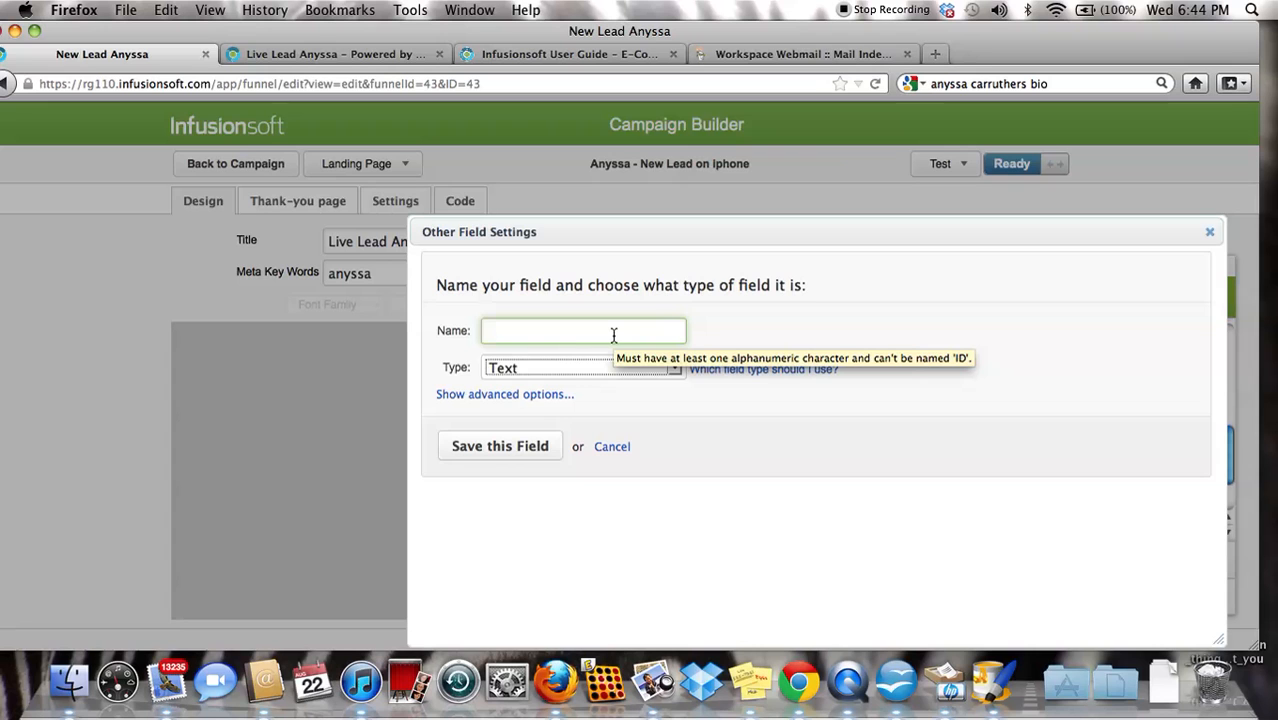
type("I")
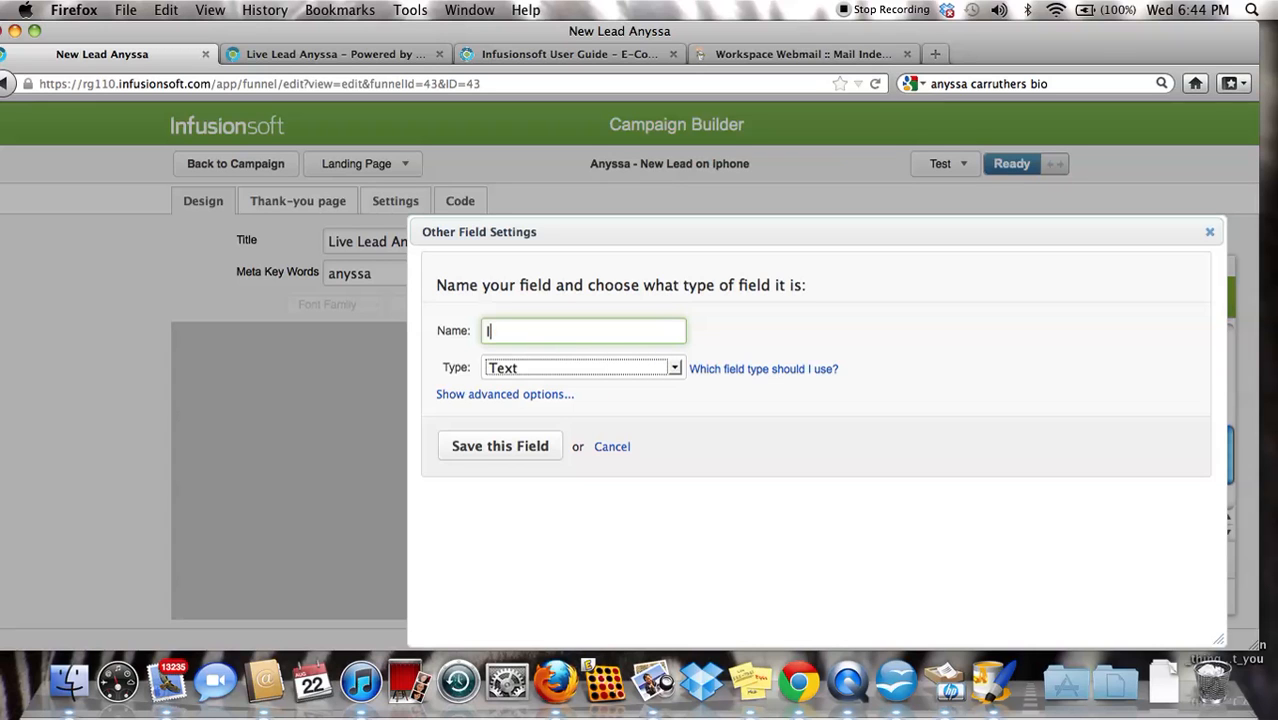
type("nitial Meeting")
left_click(705, 442)
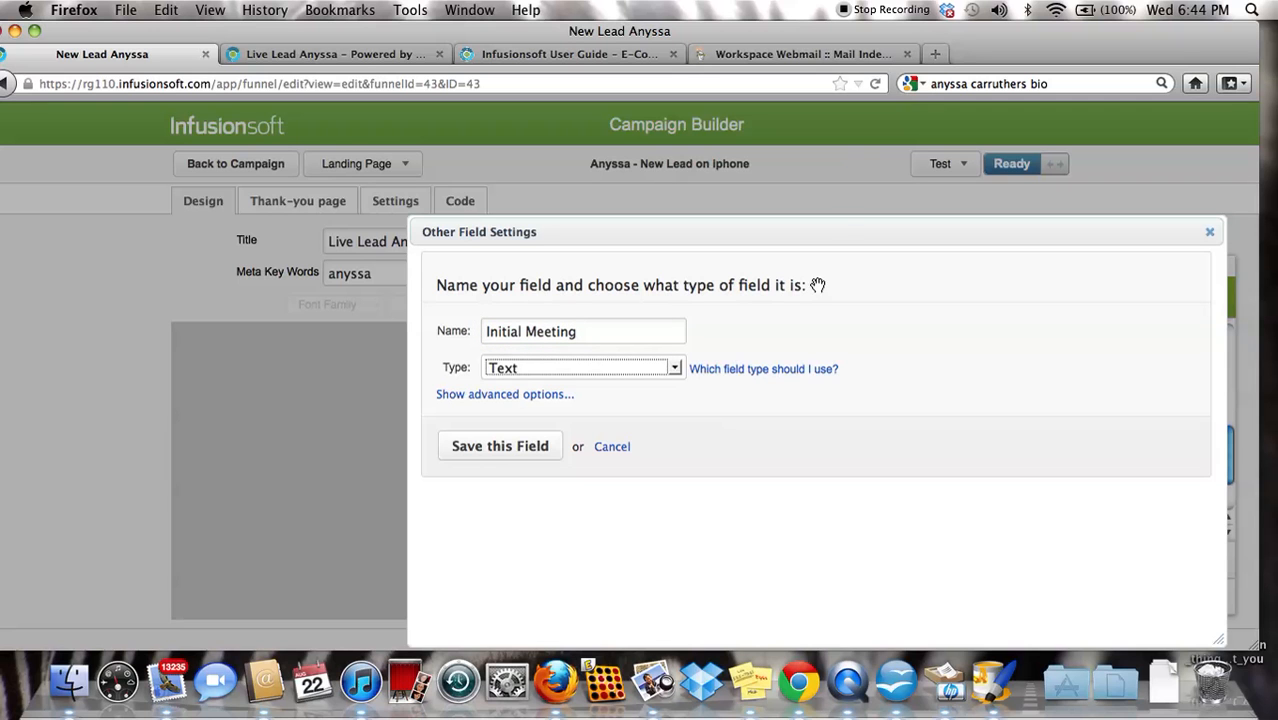
left_click_drag(848, 233, 814, 128)
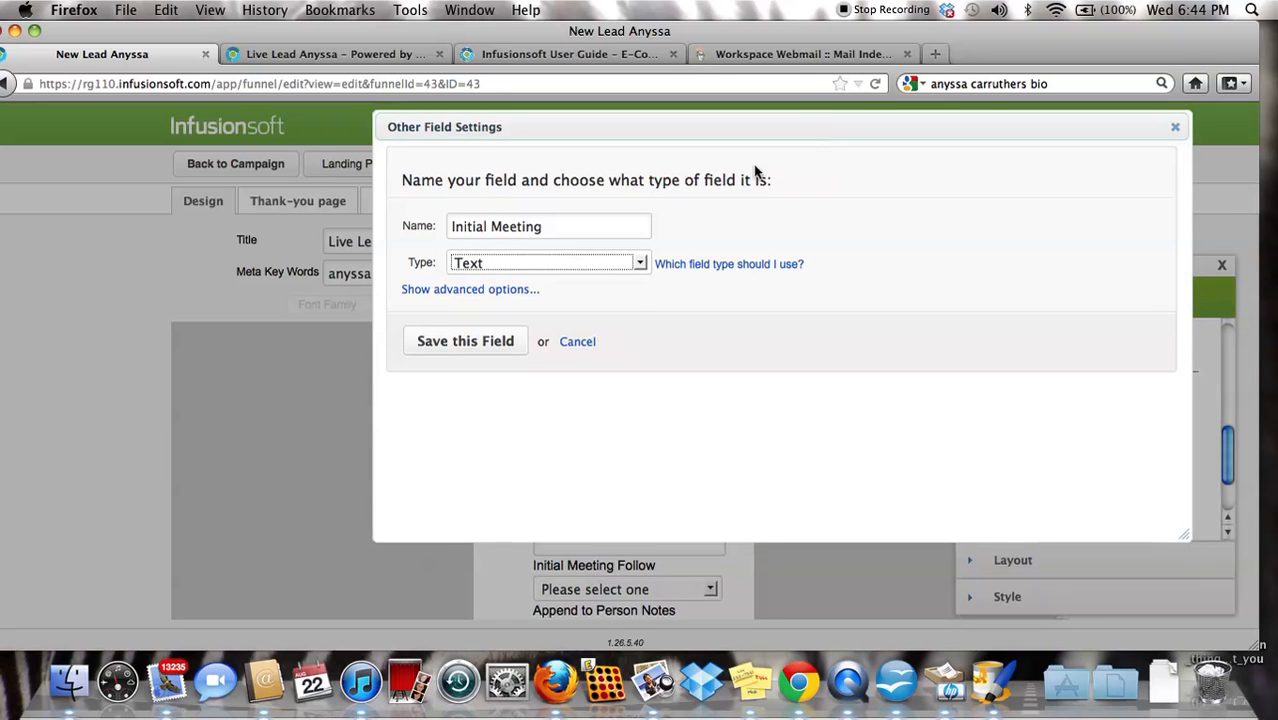
left_click(641, 264)
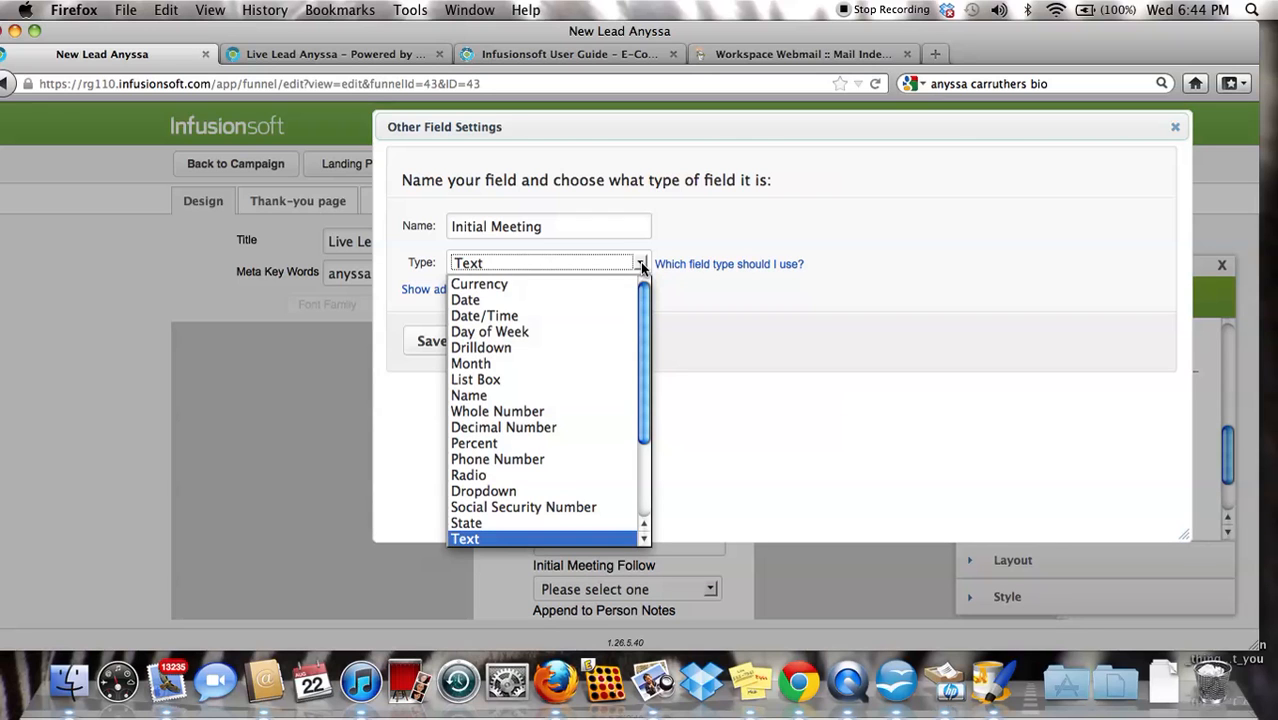
left_click(483, 491)
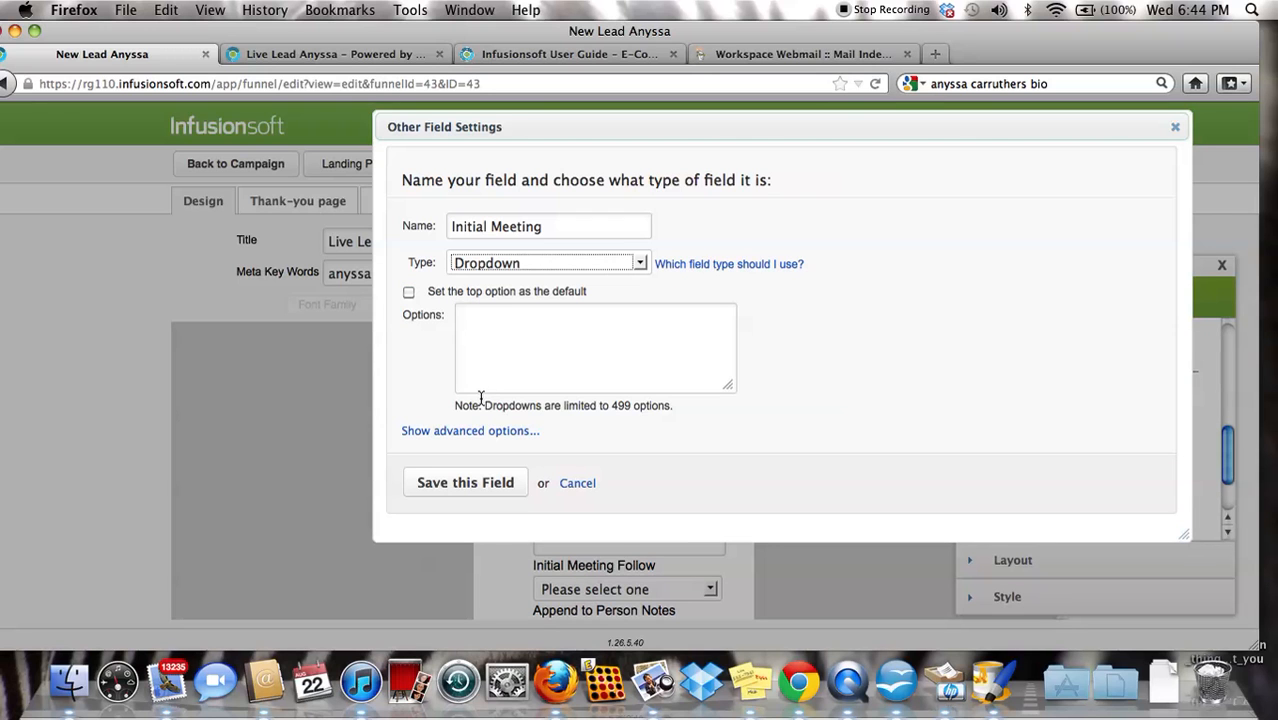
Step: Paste the copied follow-up options, including "Just had coffee follow up", into the dropdown's options and save the Initial Meeting field to the form
left_click(520, 331)
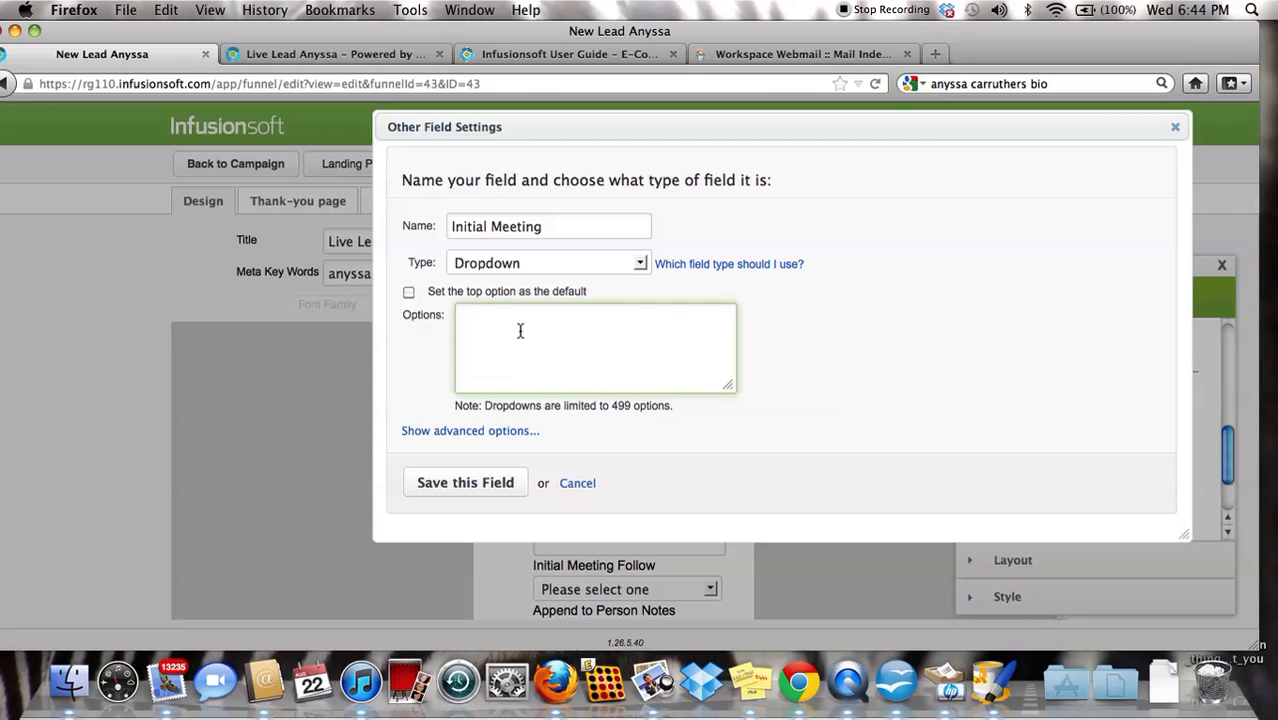
key("super+v")
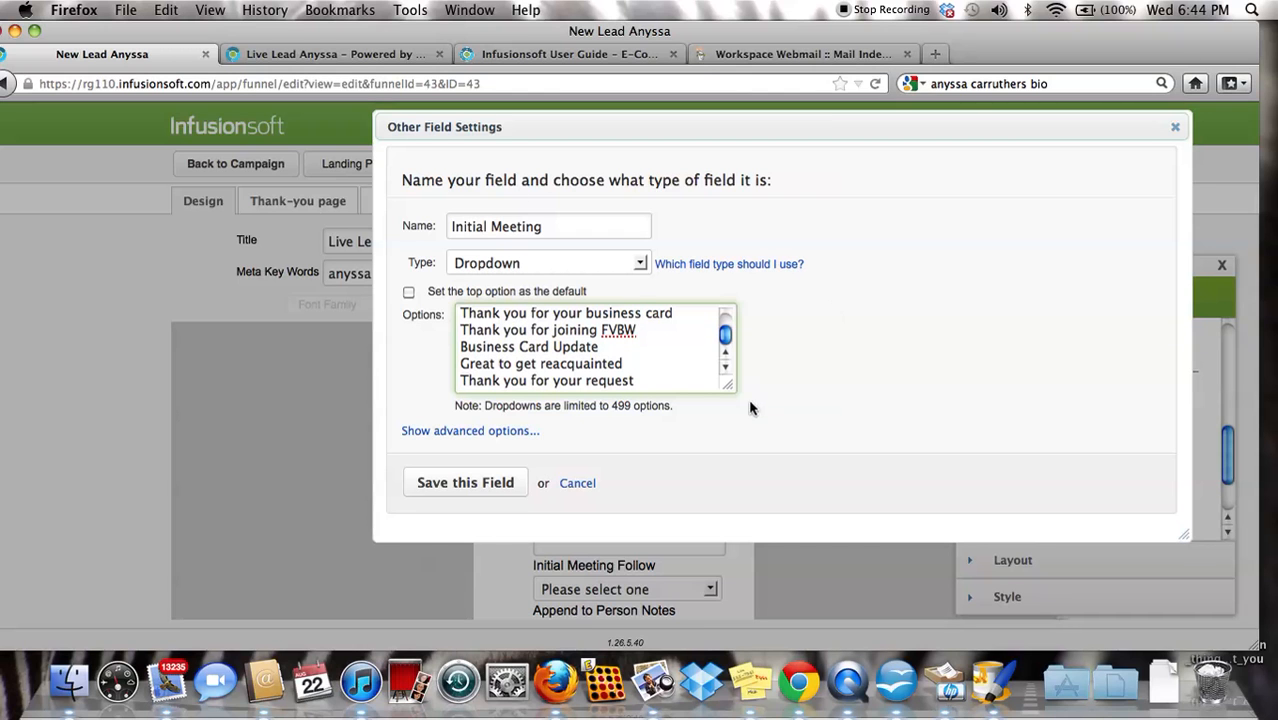
left_click(725, 368)
left_click_drag(725, 337, 725, 318)
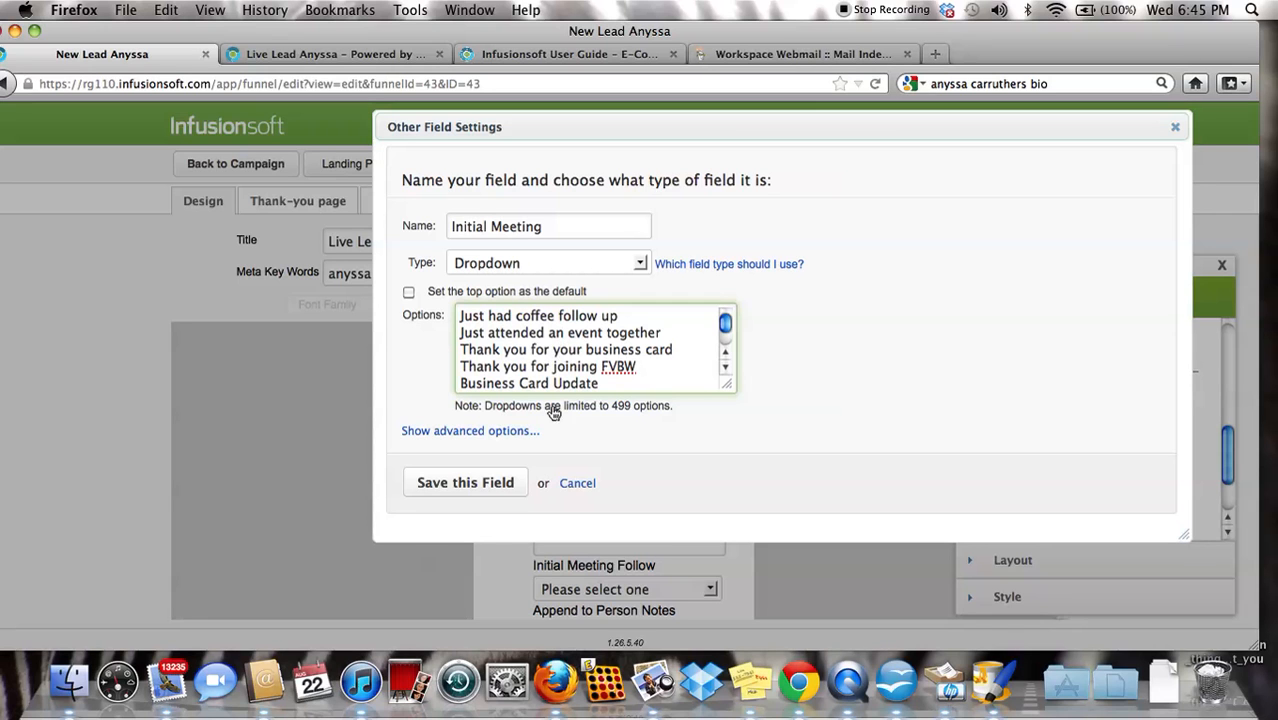
left_click(490, 487)
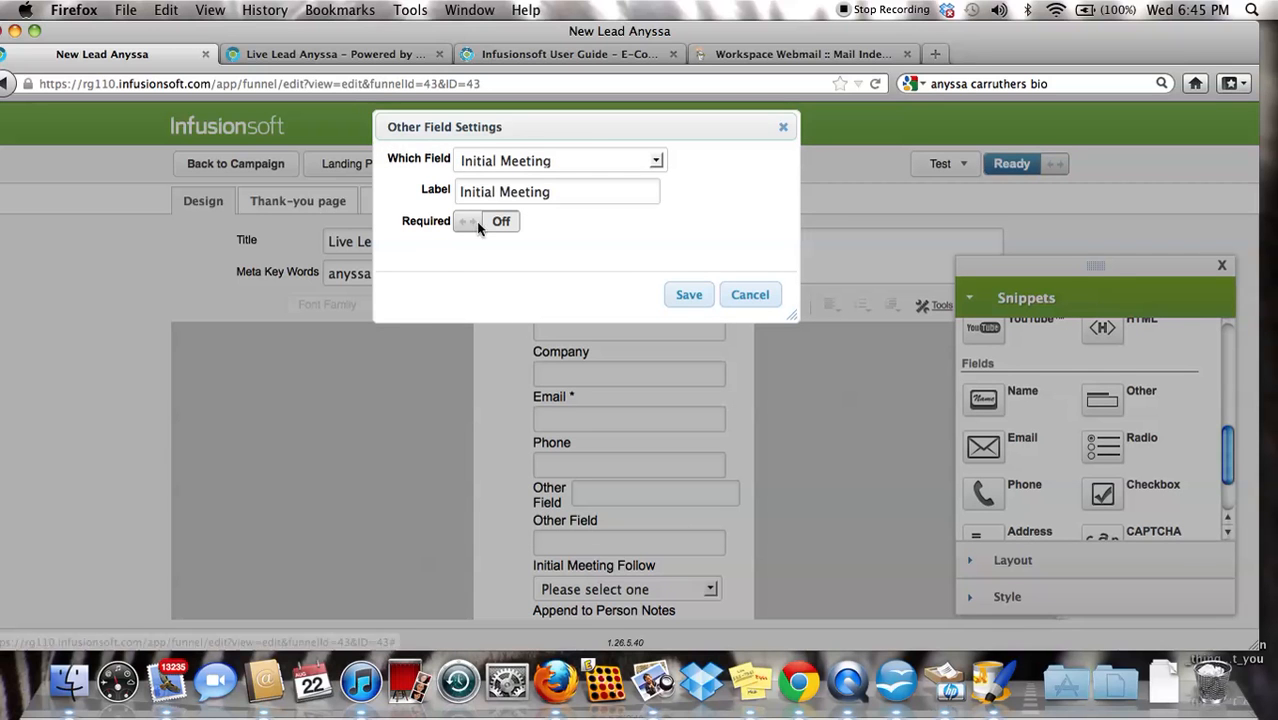
left_click(688, 295)
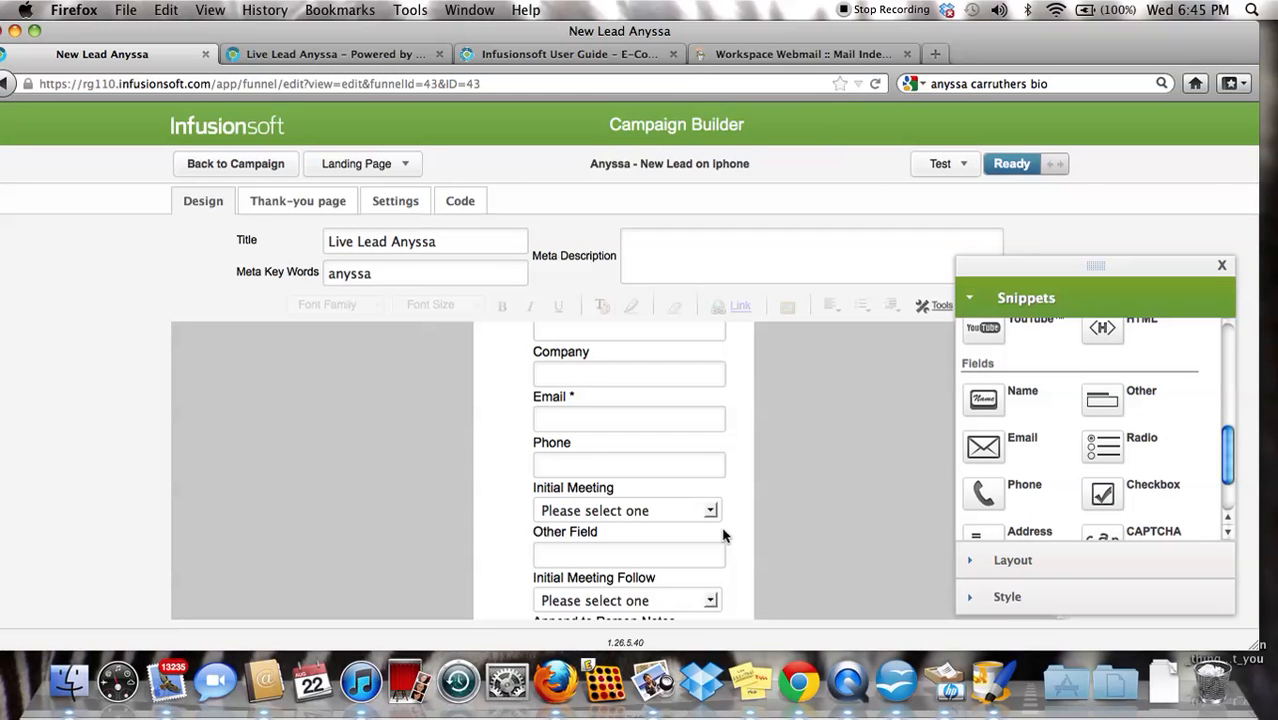
Step: Delete the old Initial Meeting Follow dropdown from the form
scroll(740, 543, "down", 5)
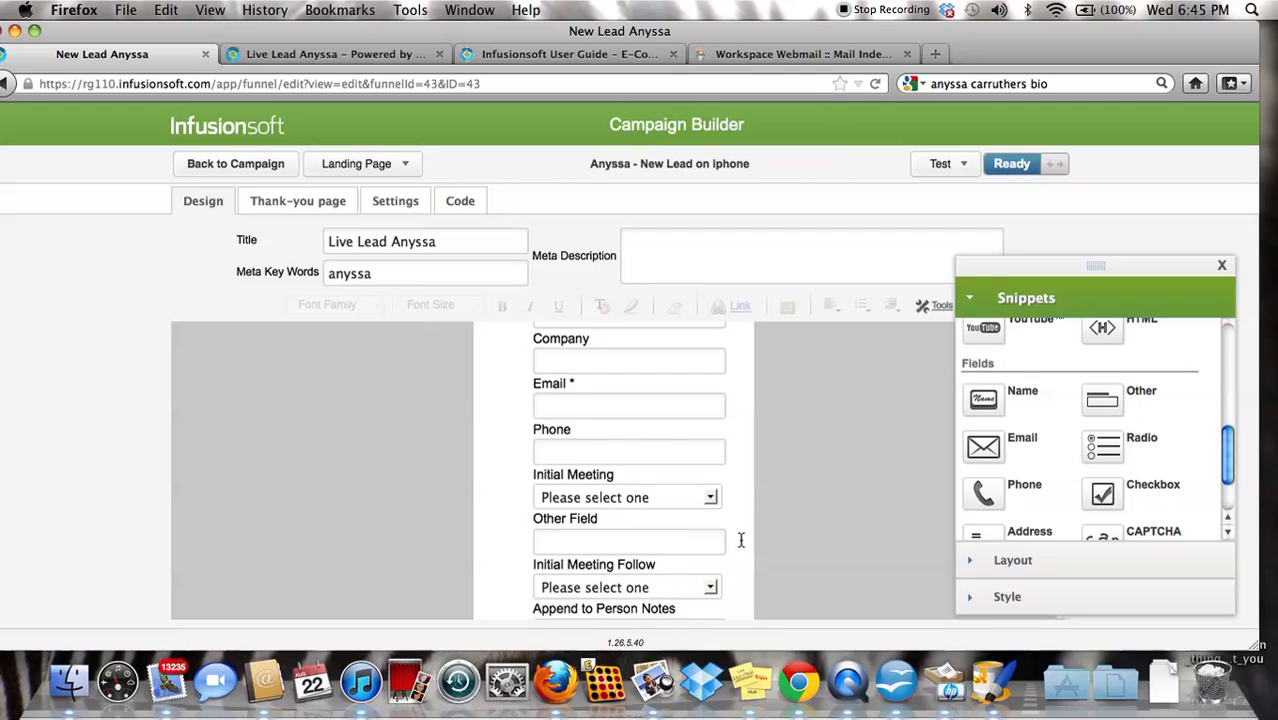
scroll(741, 540, "down", 1)
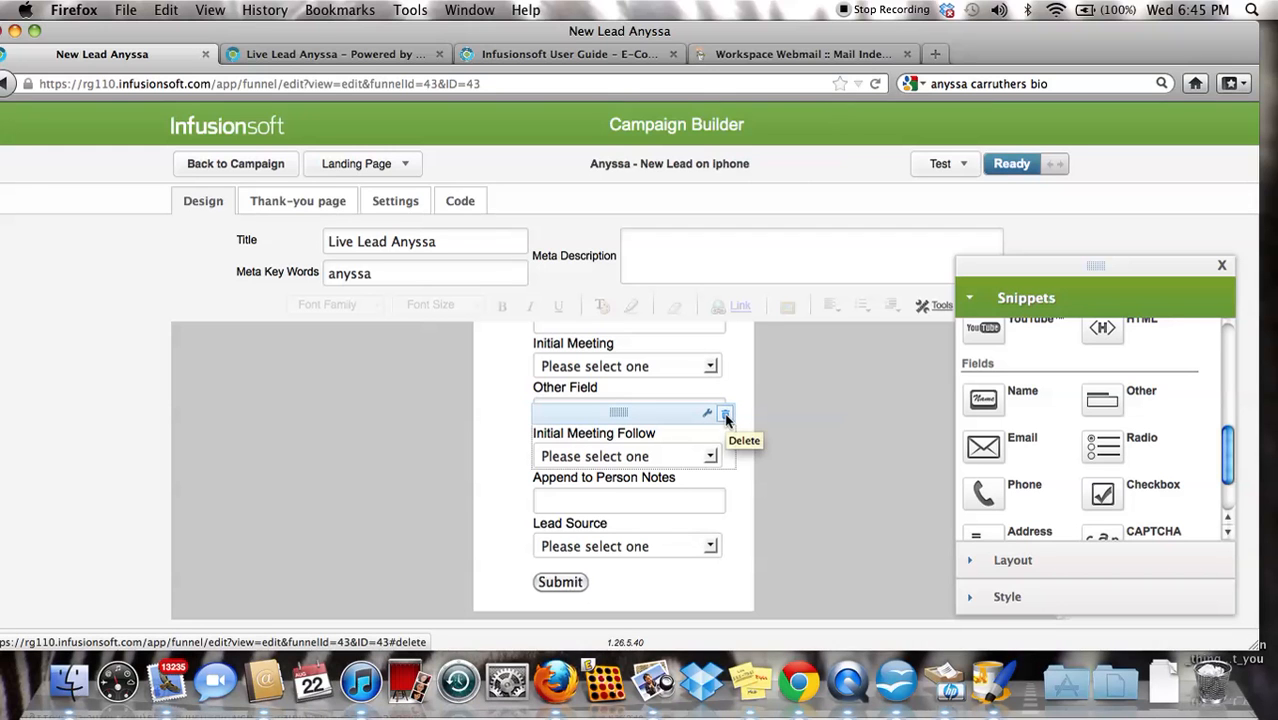
left_click(726, 416)
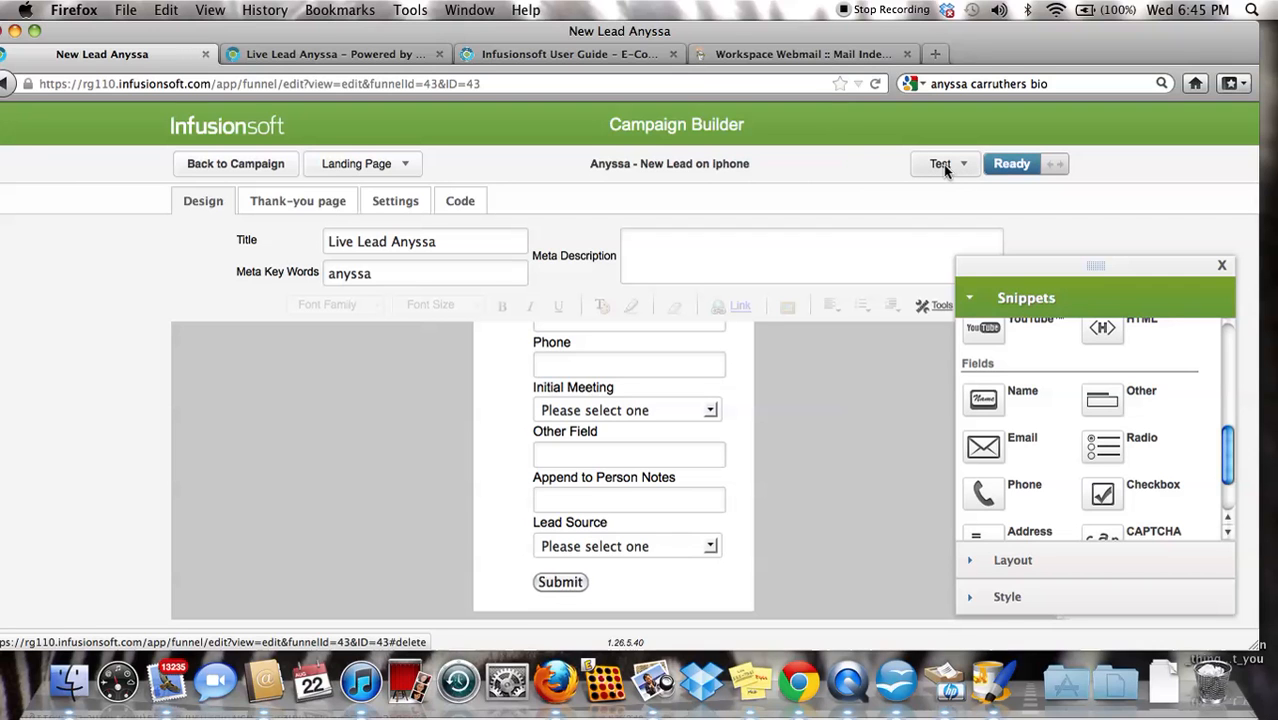
Step: Review the fields on the already open test page of the live lead form, and return to the form editor
left_click(271, 56)
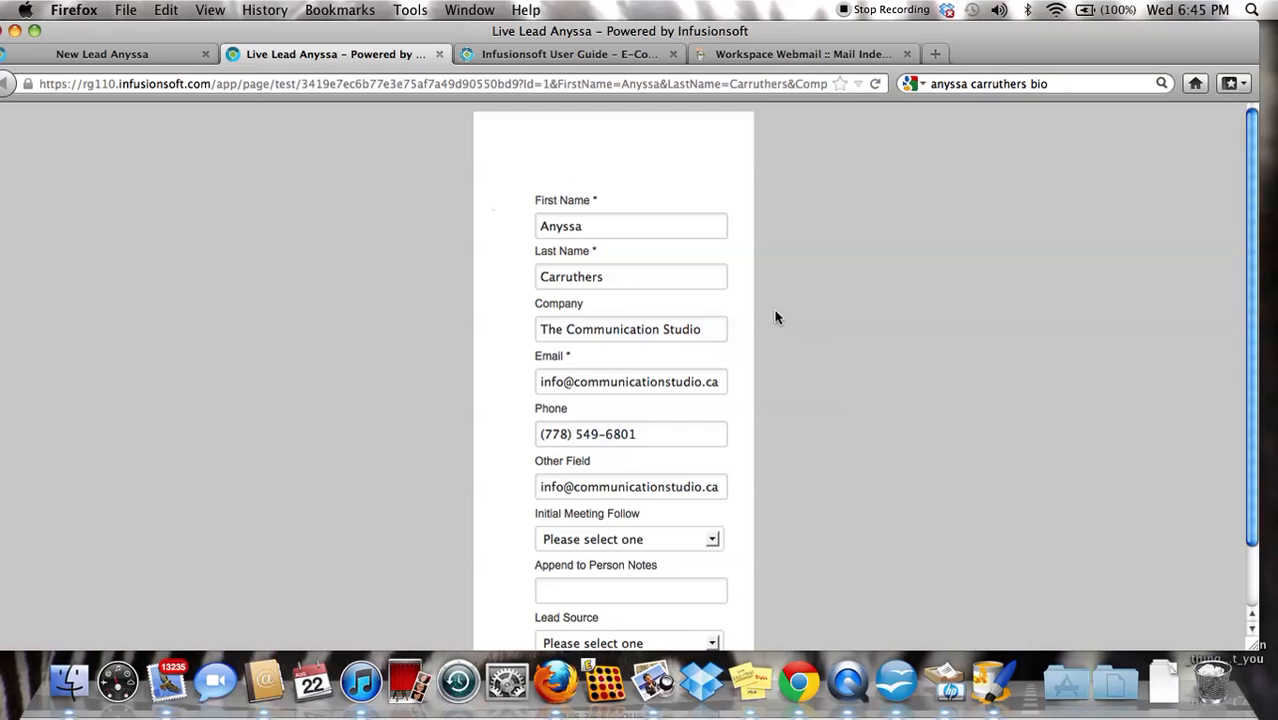
scroll(764, 354, "down", 3)
scroll(840, 385, "up", 3)
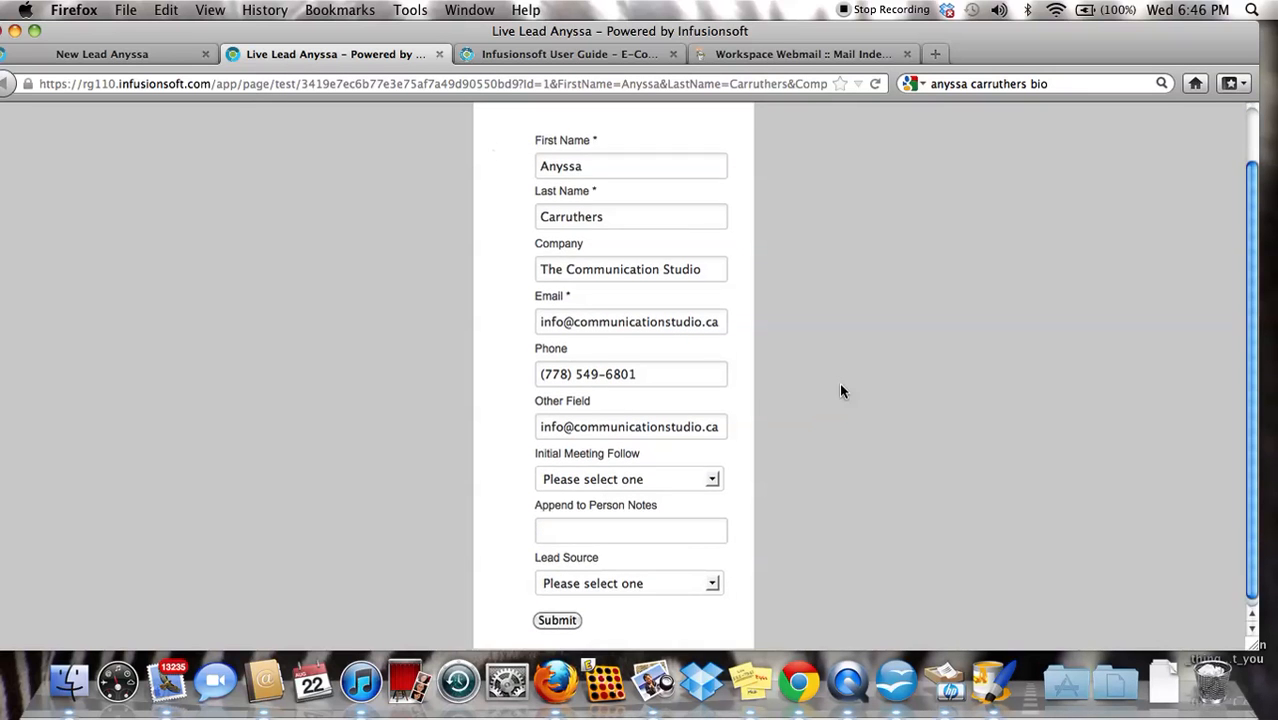
left_click(91, 55)
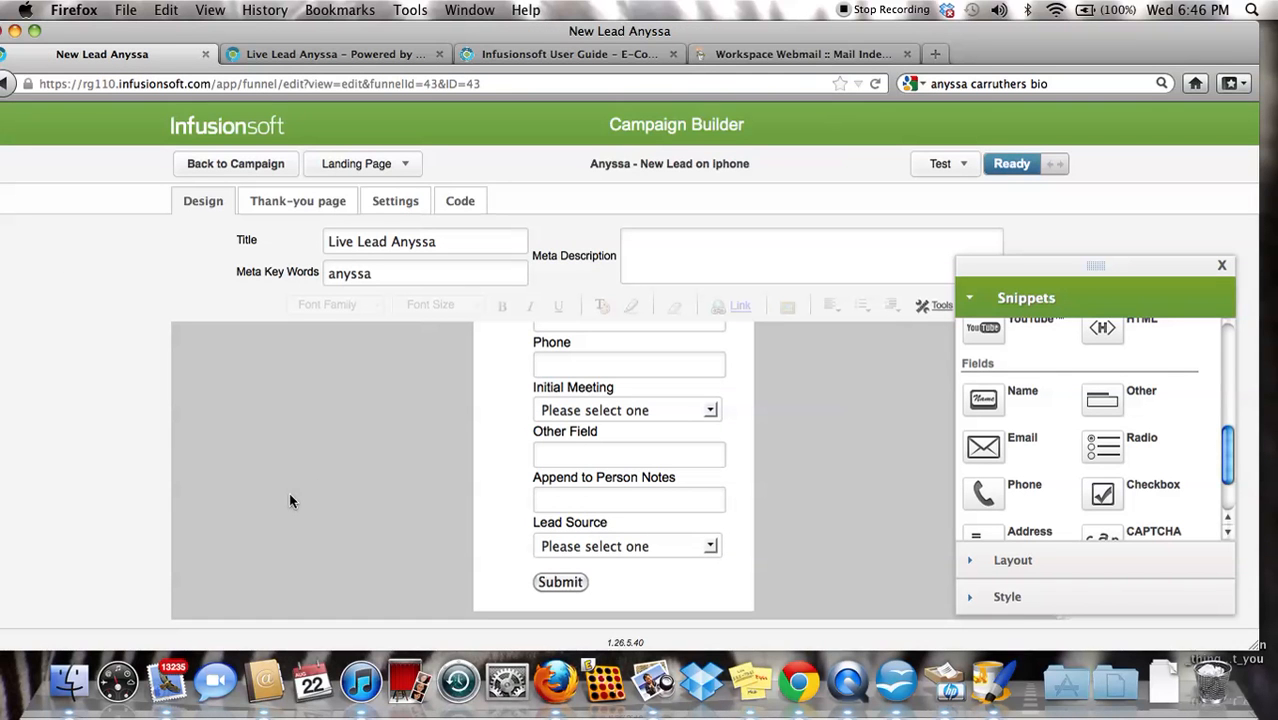
Step: Return to the campaign canvas and reopen the "New Lead on iphone" web form
left_click(226, 168)
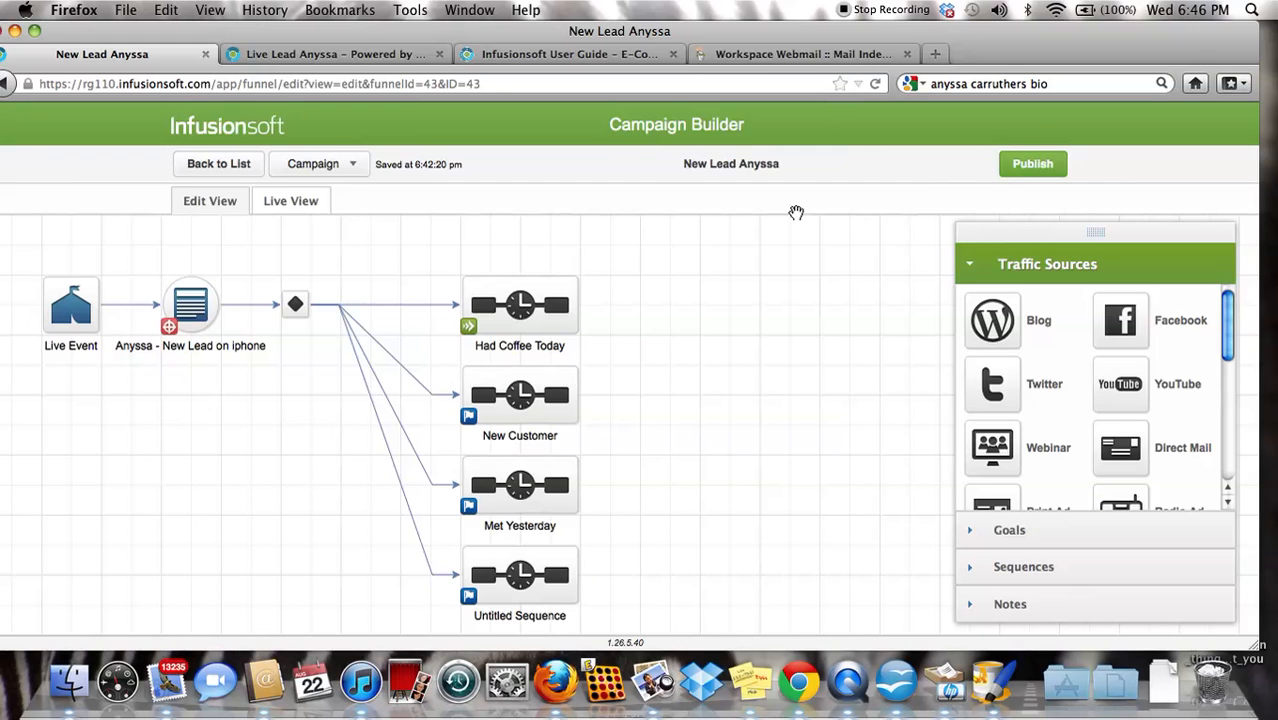
mouse_move(200, 316)
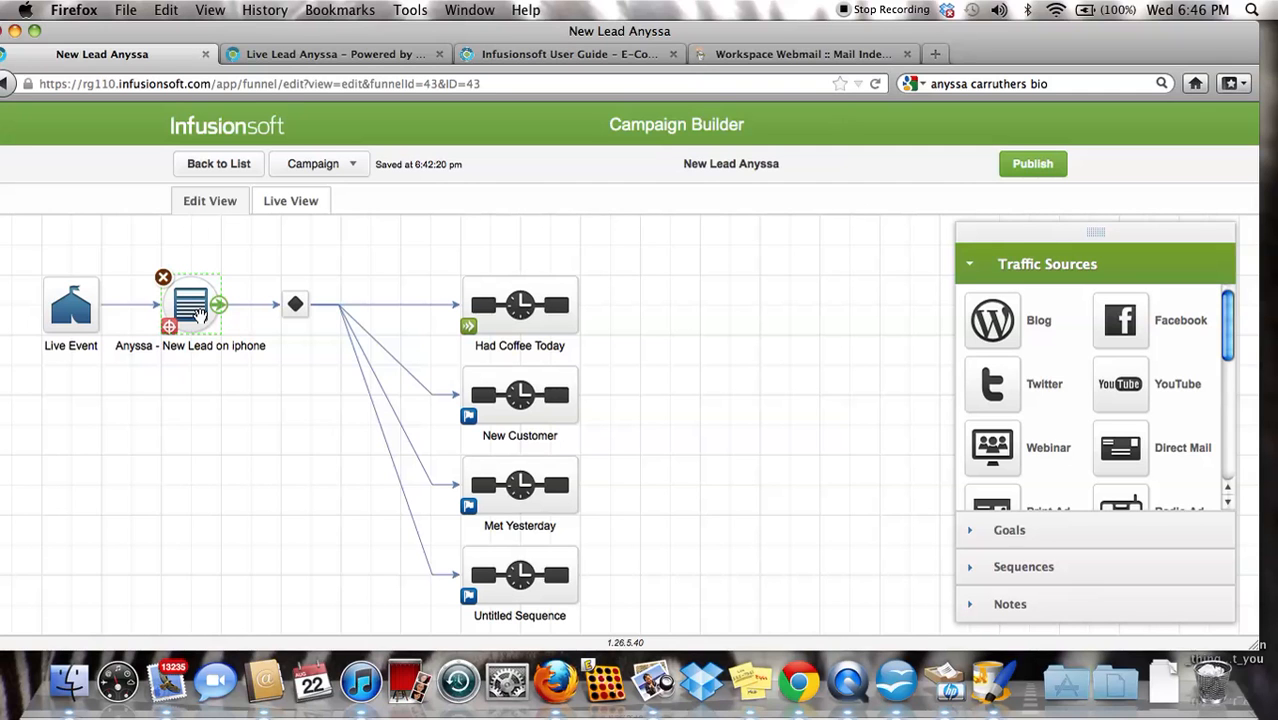
double_click(192, 308)
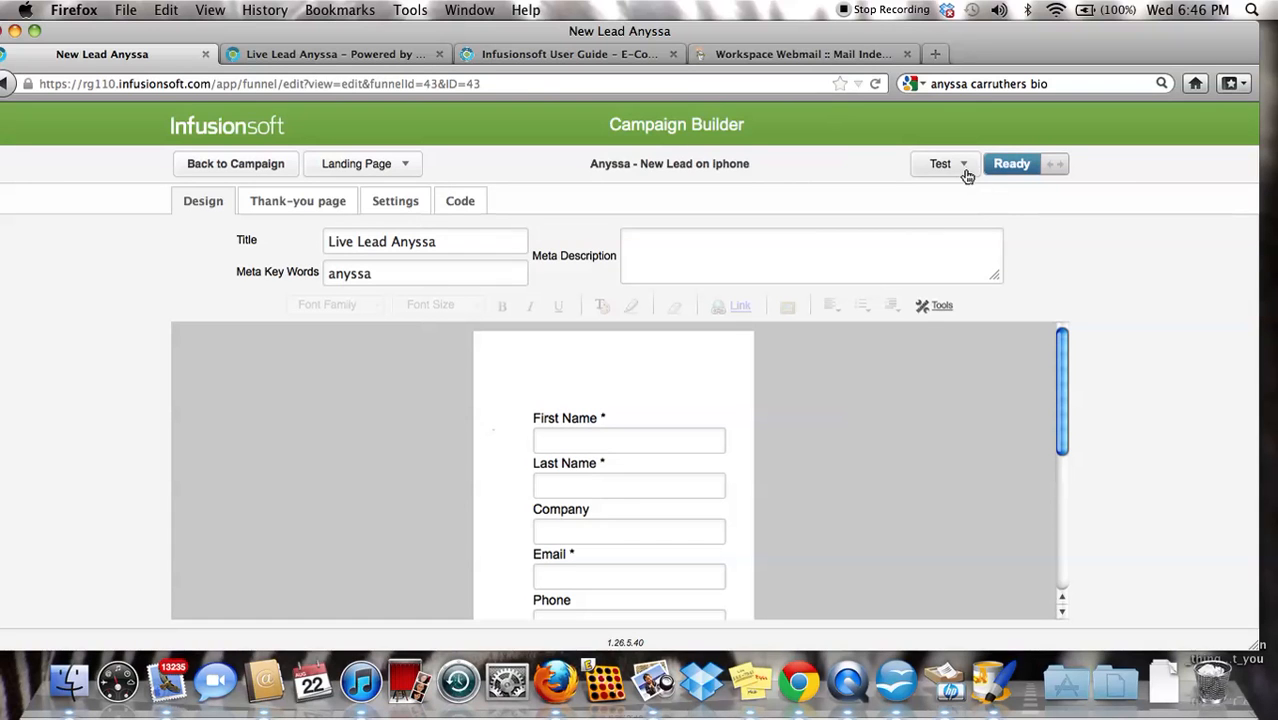
Step: Toggle the web form to Draft and back to Ready, and publish the changes from the campaign canvas
left_click(1029, 170)
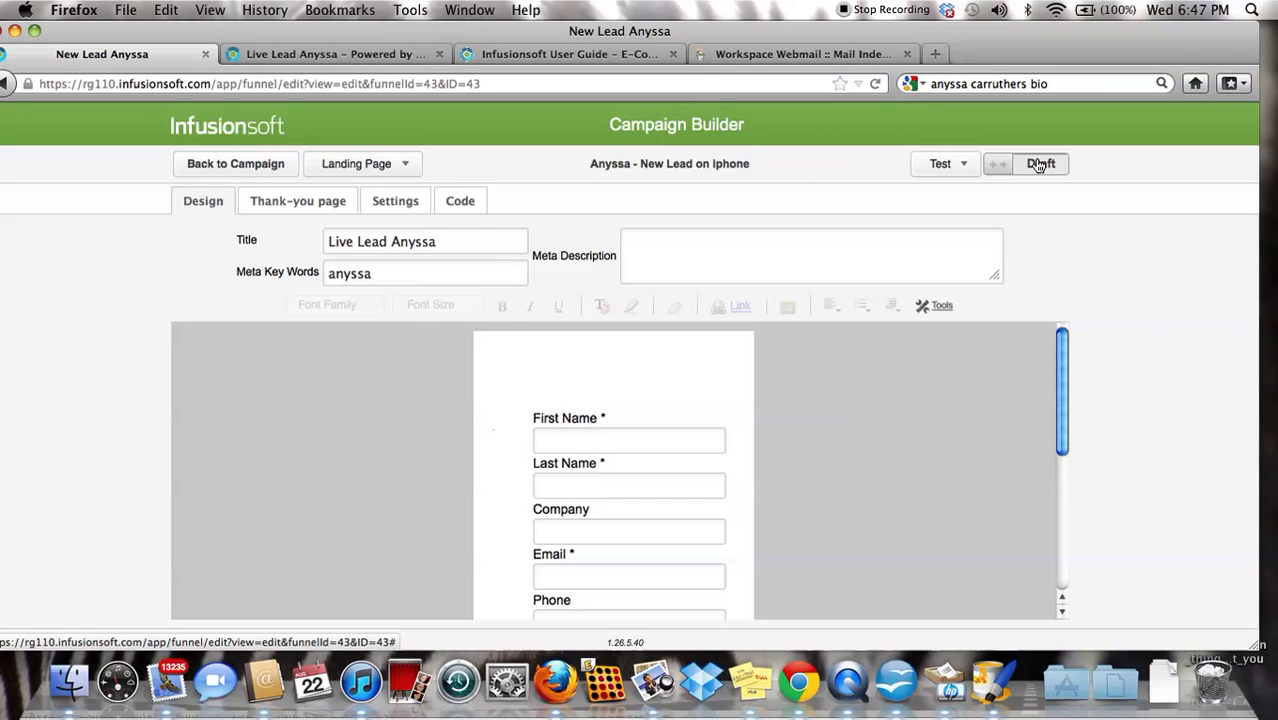
left_click(1041, 164)
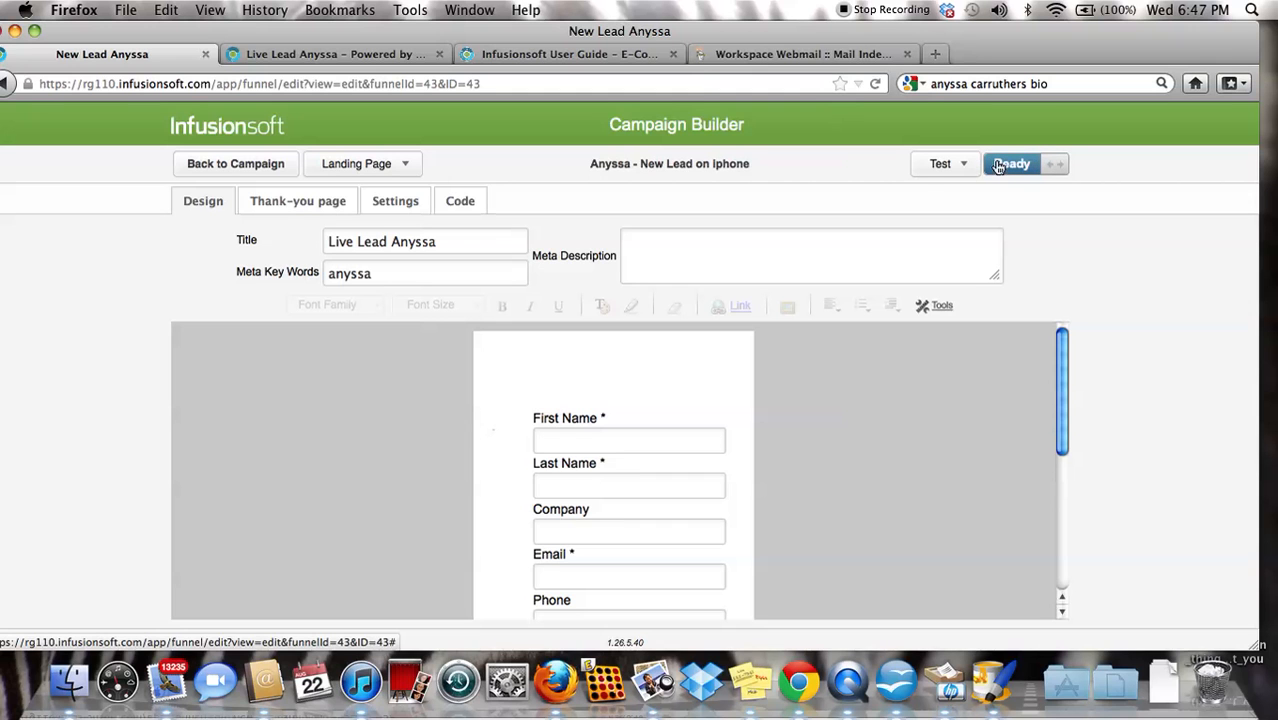
left_click(245, 165)
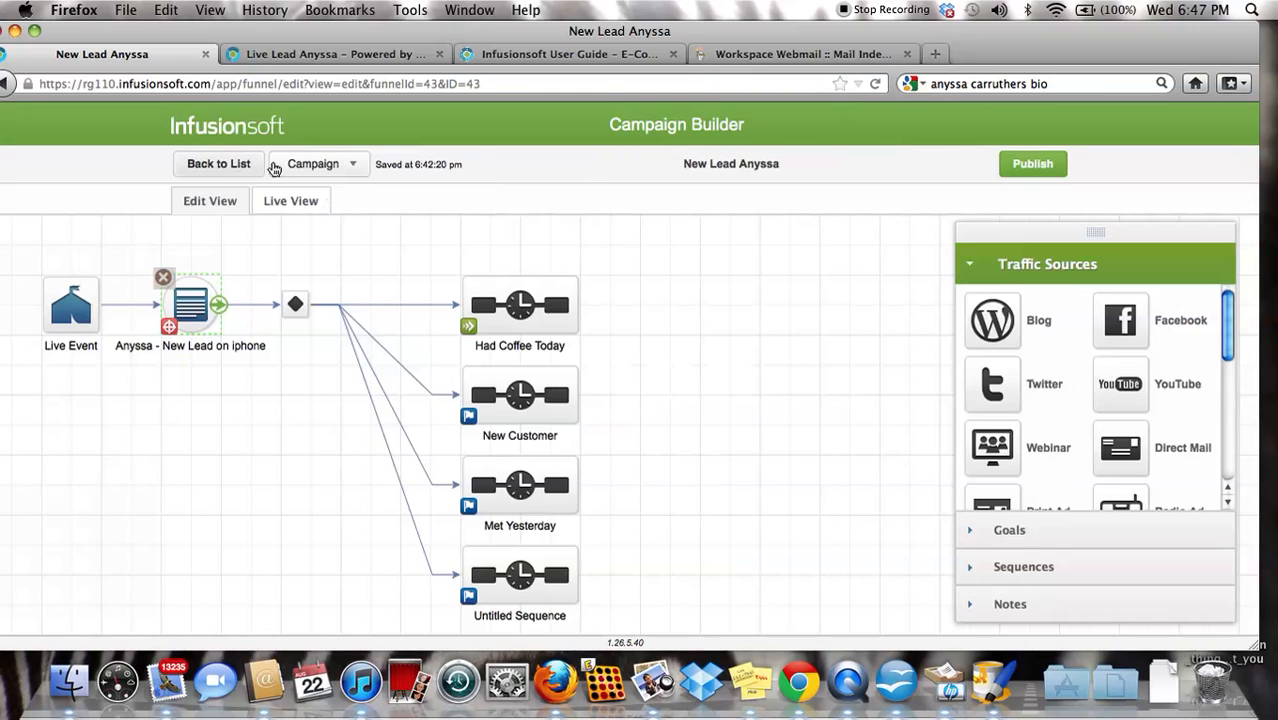
left_click(1046, 163)
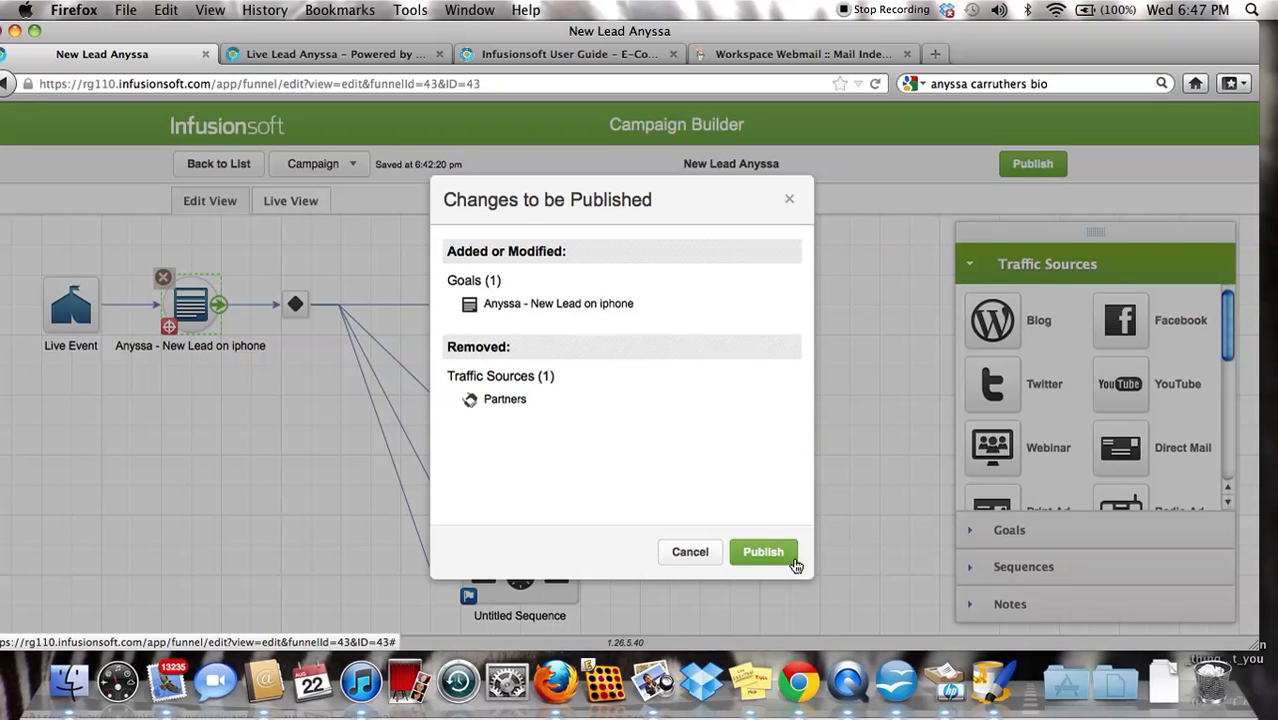
left_click(763, 552)
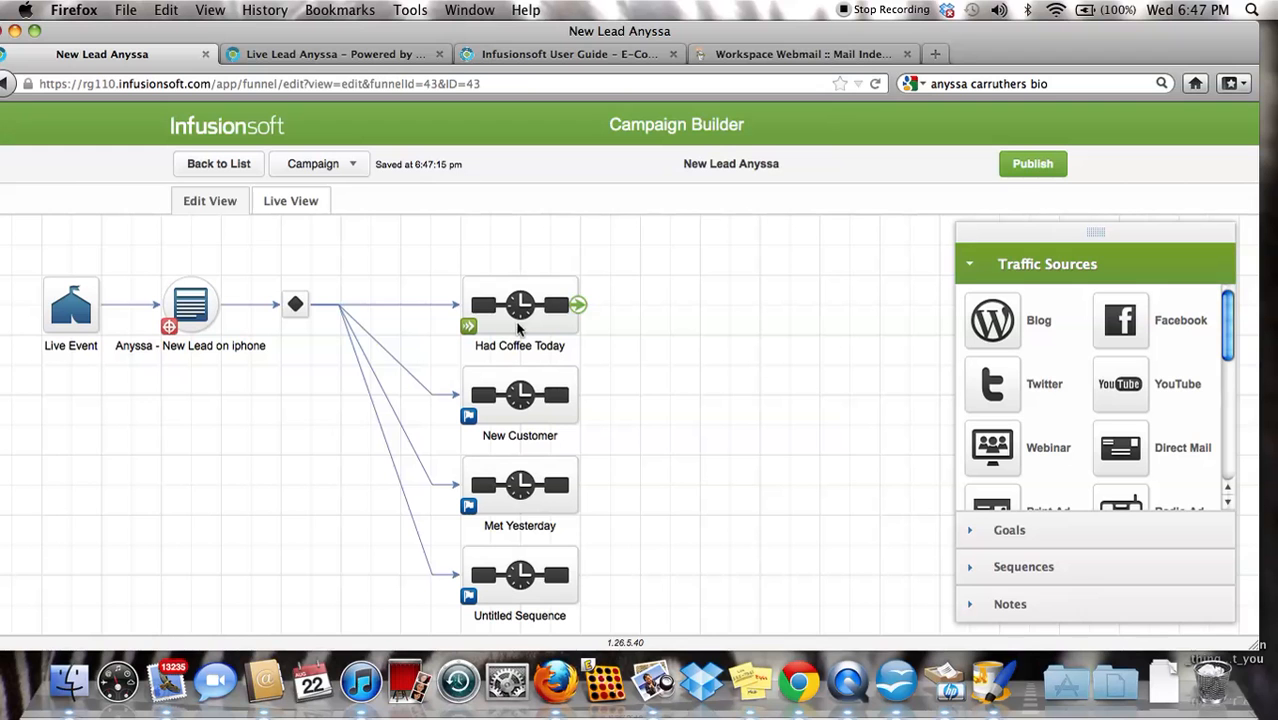
Step: Open the Had Coffee Today sequence, review the tag it applies, and cancel the tag configuration
left_click(990, 562)
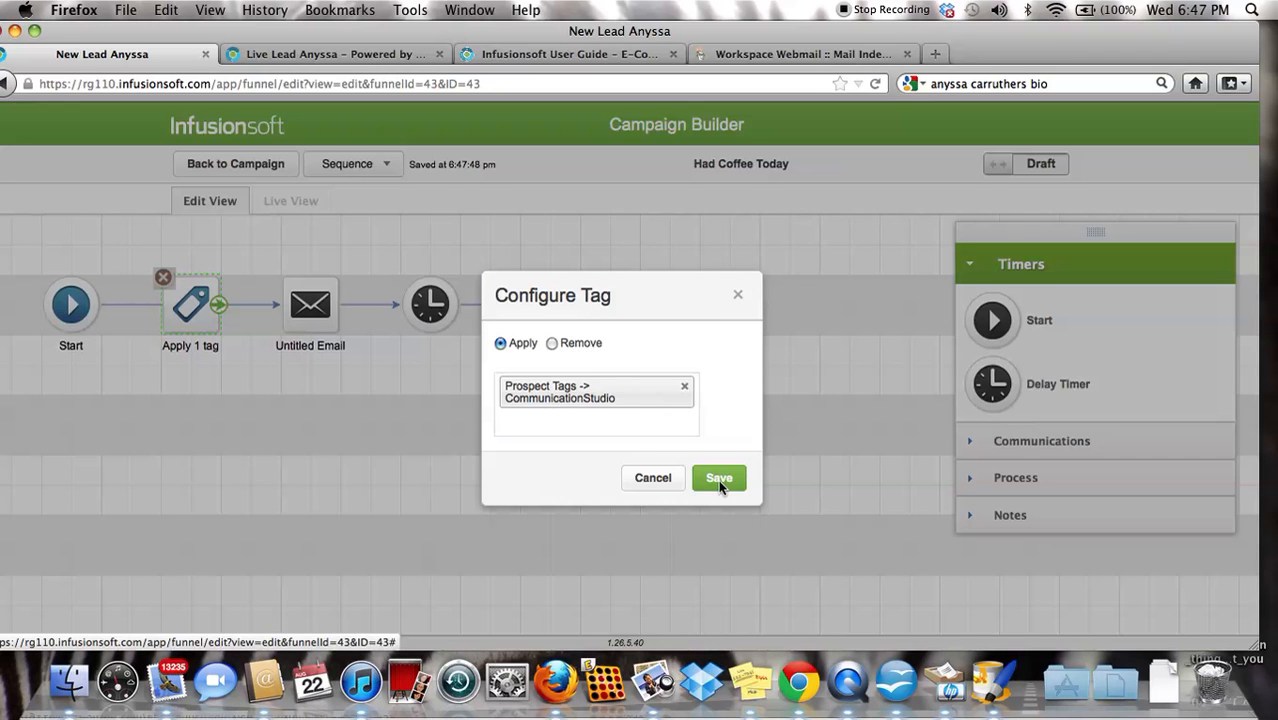
left_click(632, 486)
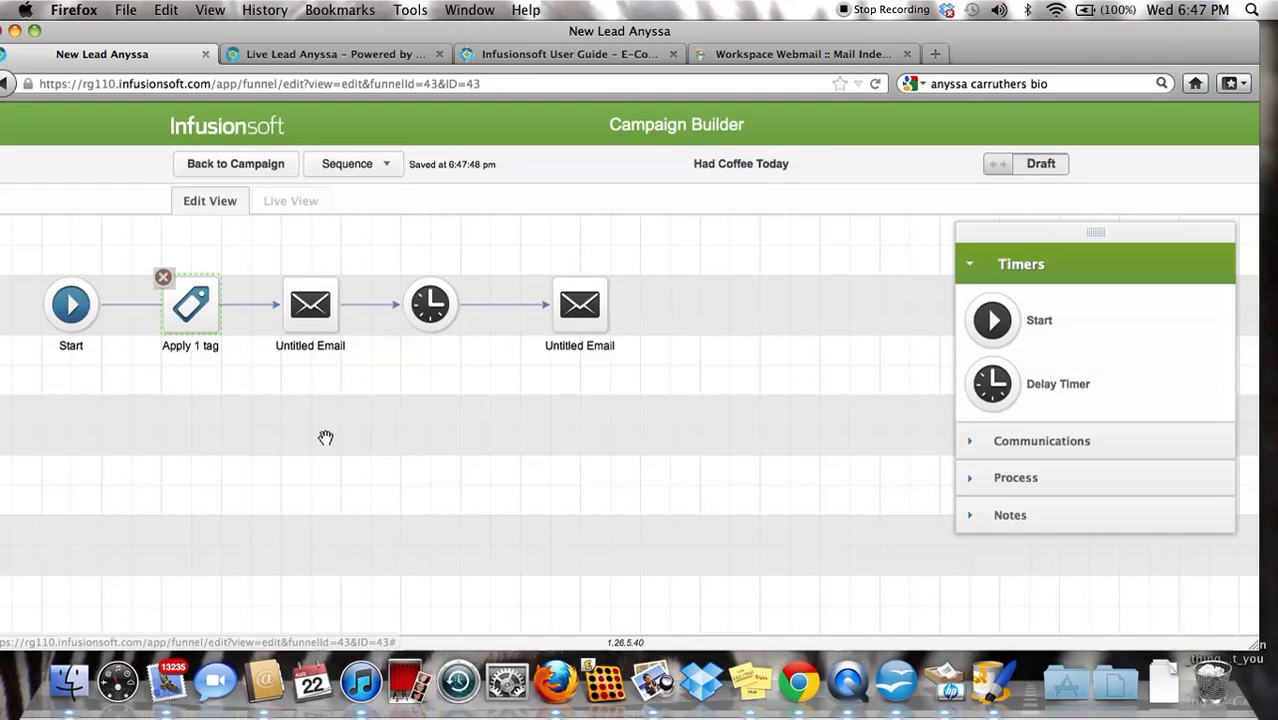
Step: Open the sequence's first email and read its message from the greeting through the social links to the opt-out footer
double_click(312, 310)
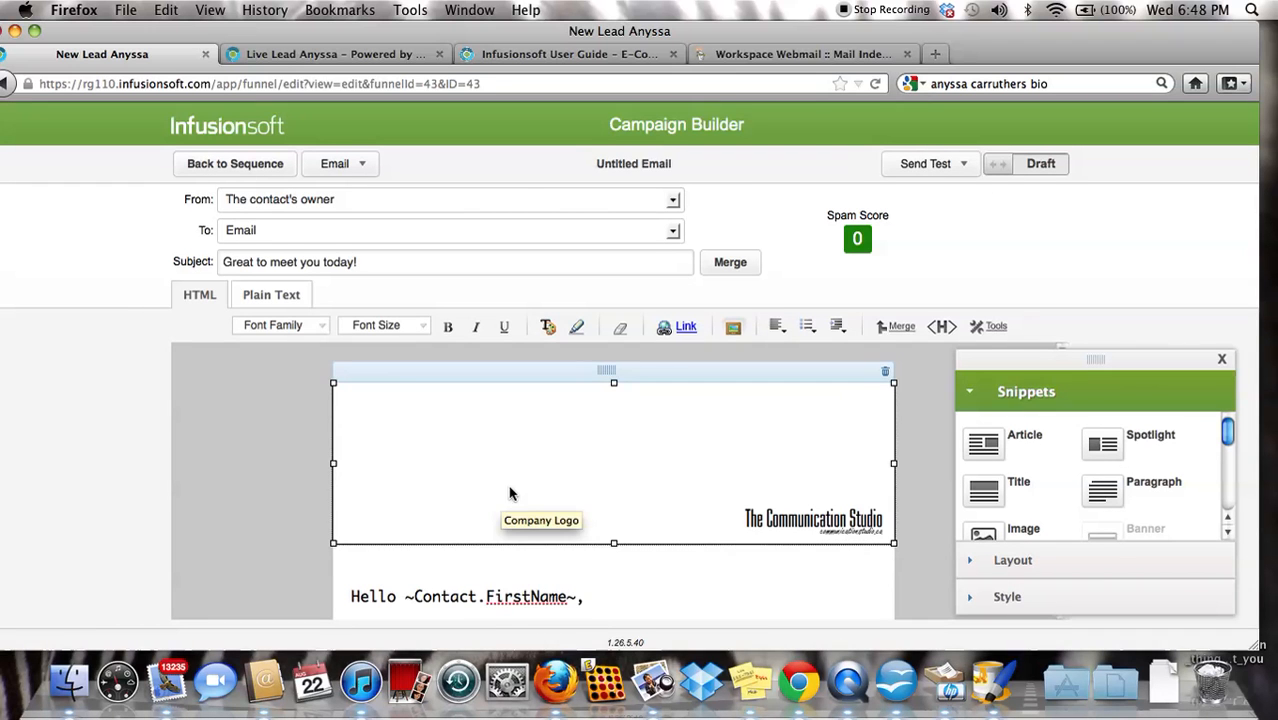
scroll(620, 584, "down", 2)
scroll(620, 584, "down", 1)
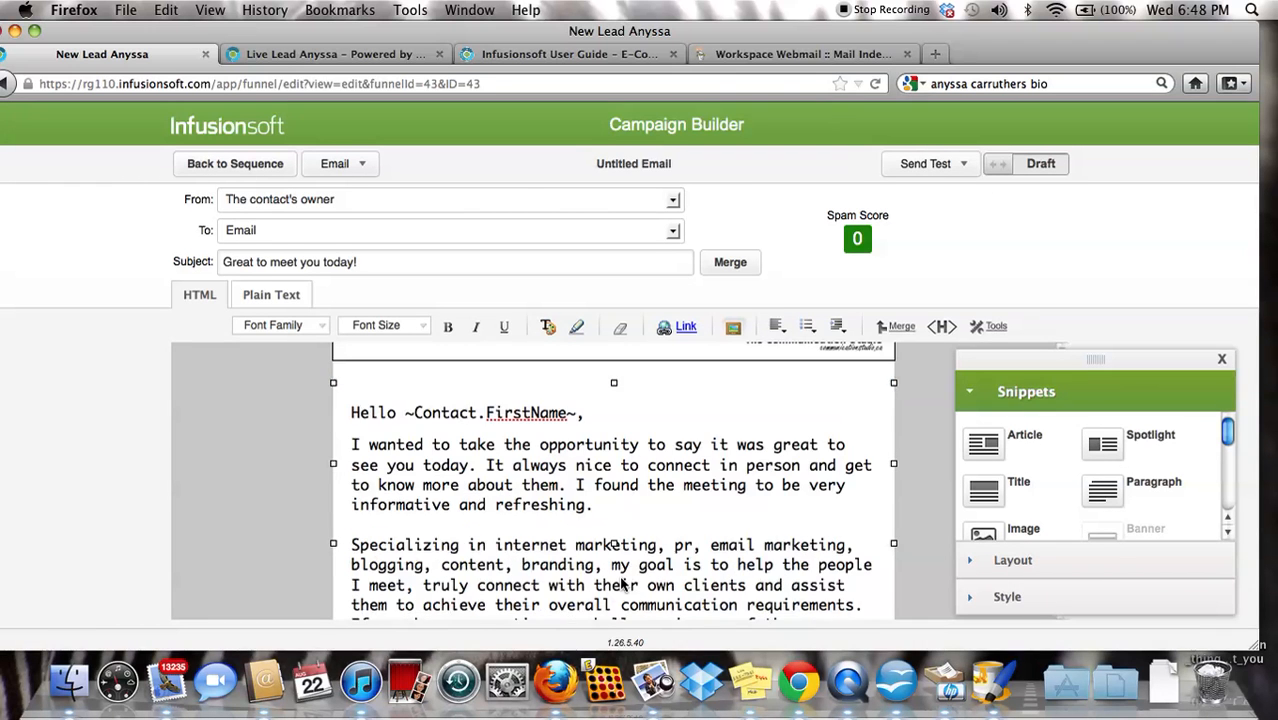
scroll(640, 530, "down", 2)
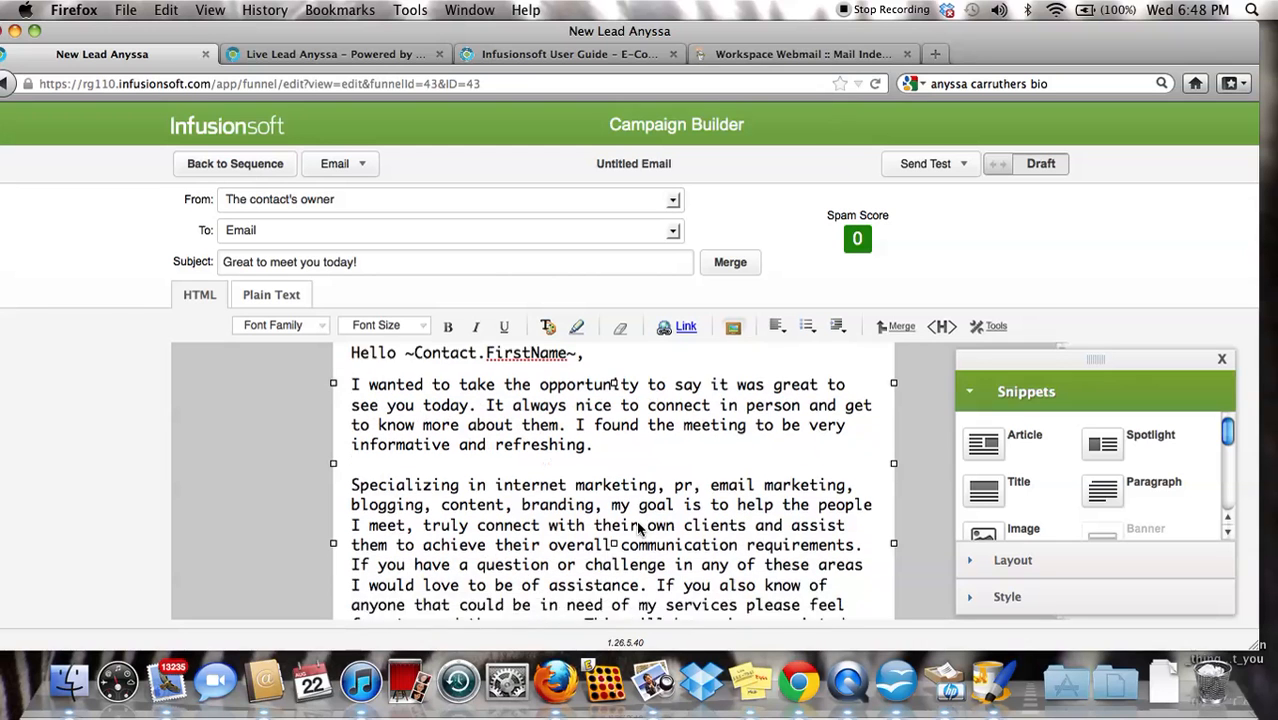
scroll(640, 530, "down", 2)
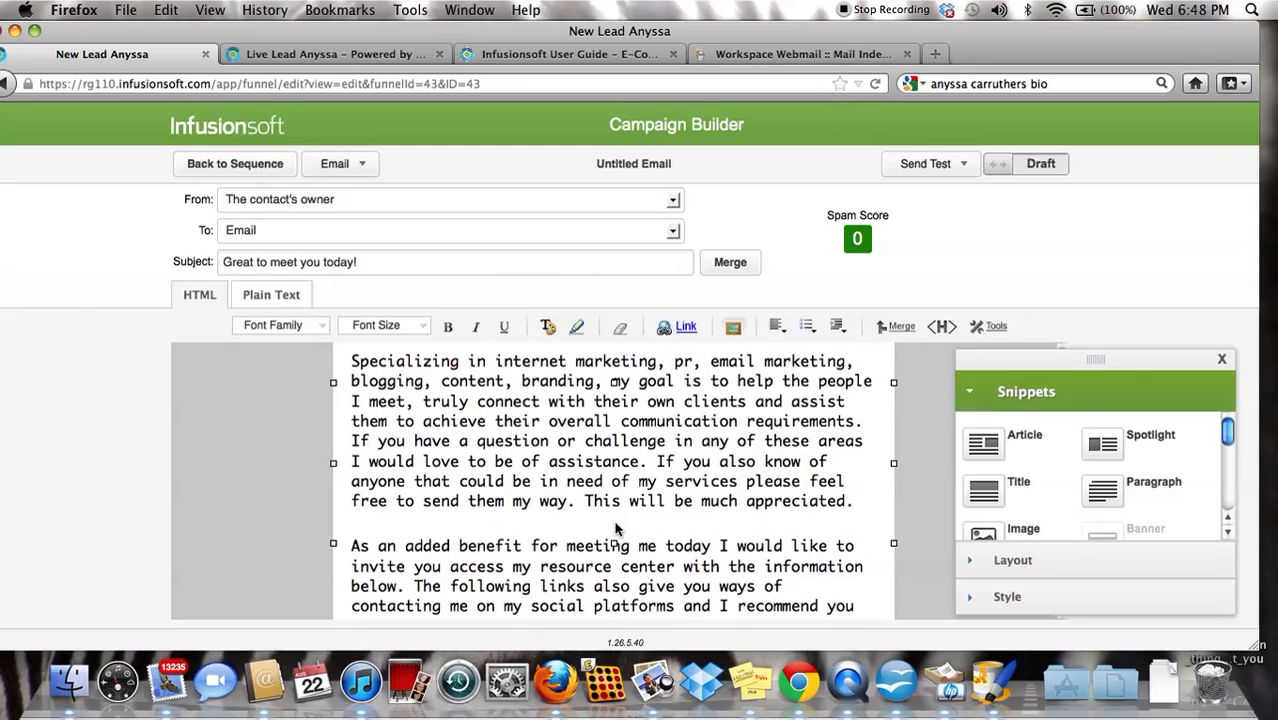
scroll(616, 528, "down", 2)
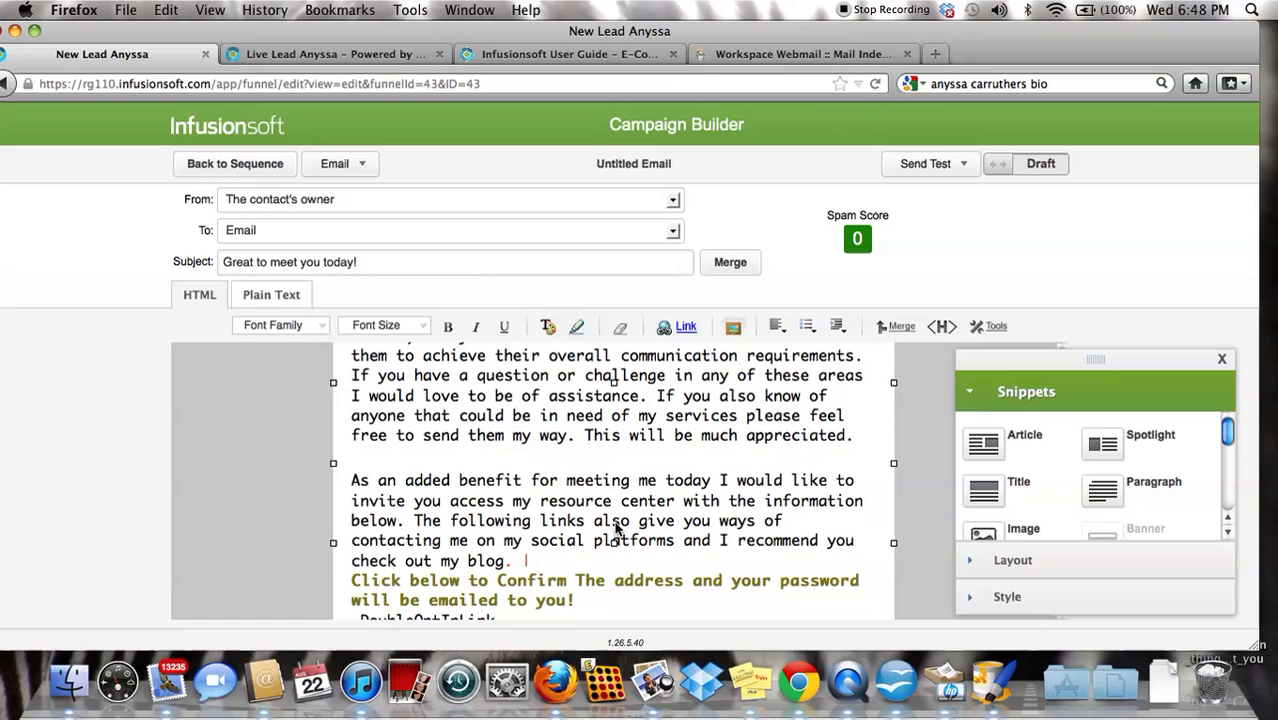
scroll(616, 528, "down", 4)
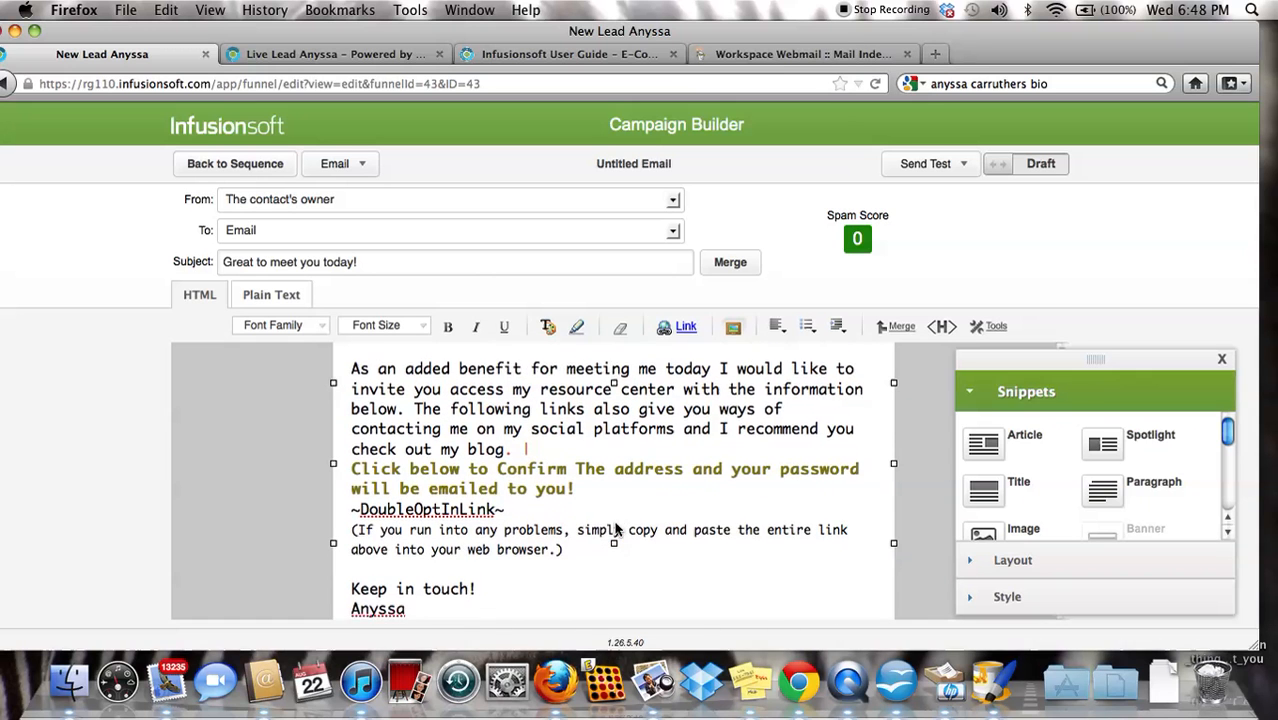
scroll(616, 528, "down", 1)
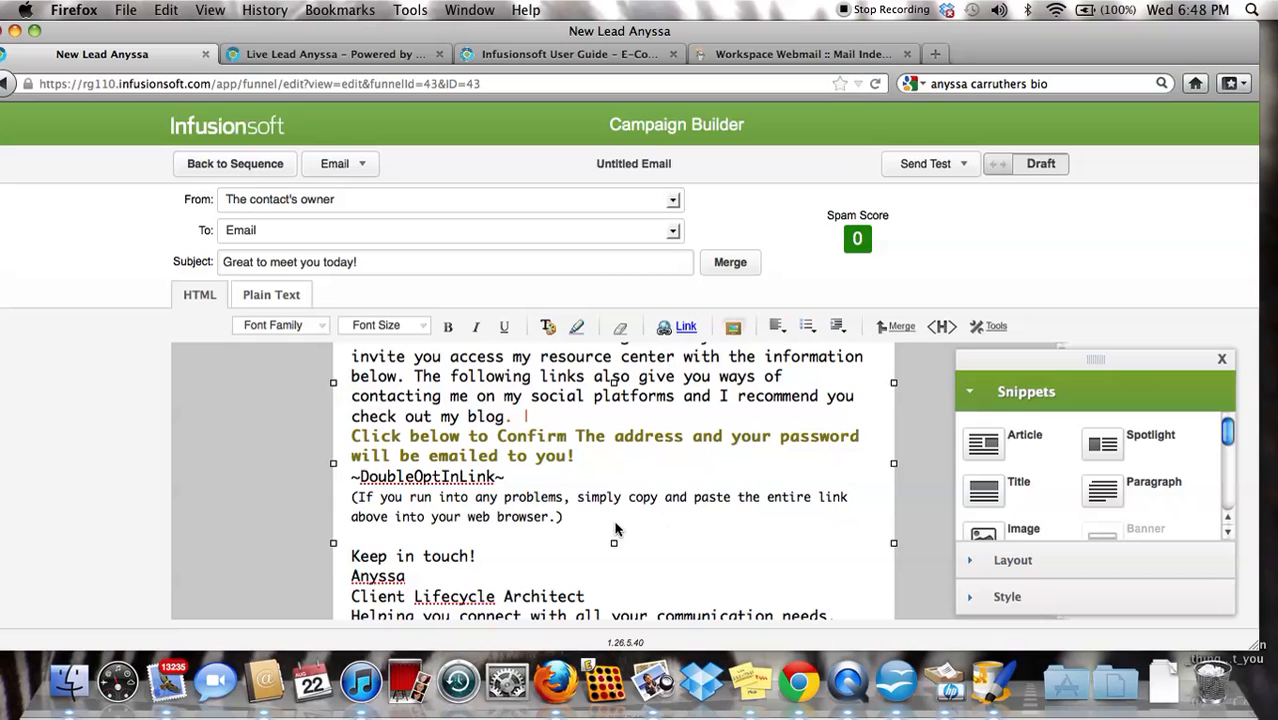
scroll(668, 517, "down", 3)
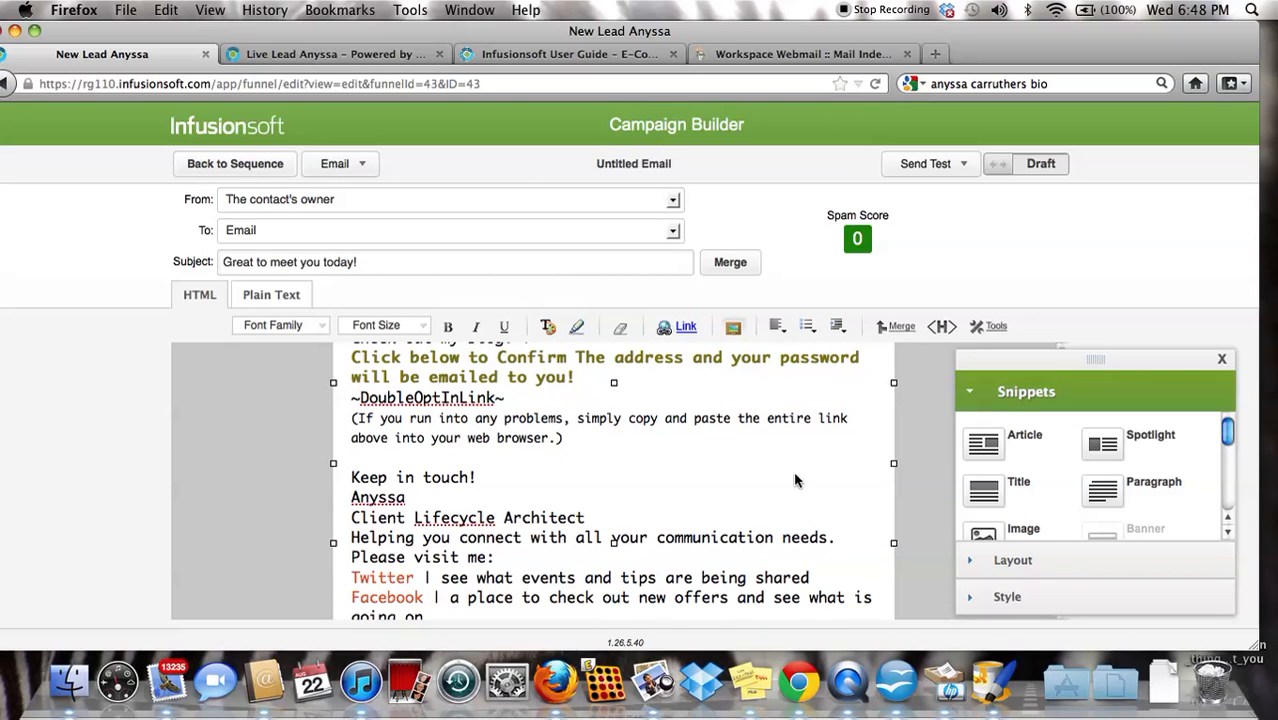
scroll(684, 486, "down", 3)
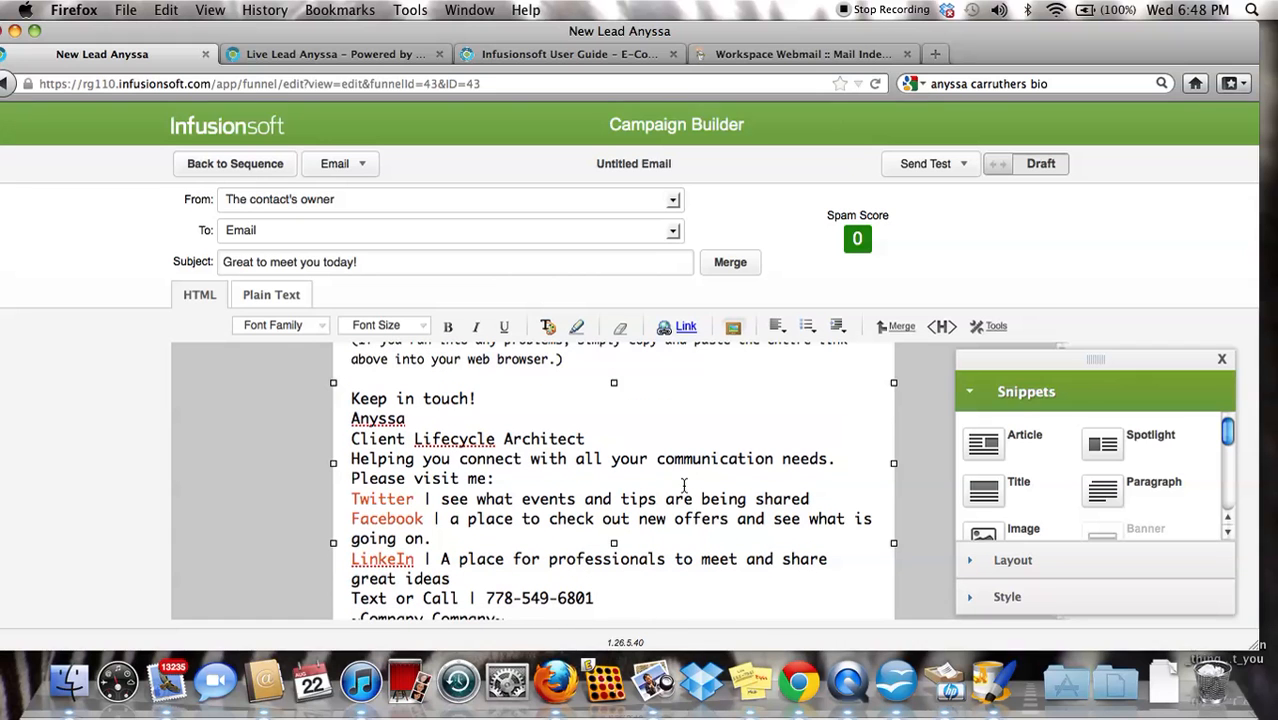
left_click(410, 520)
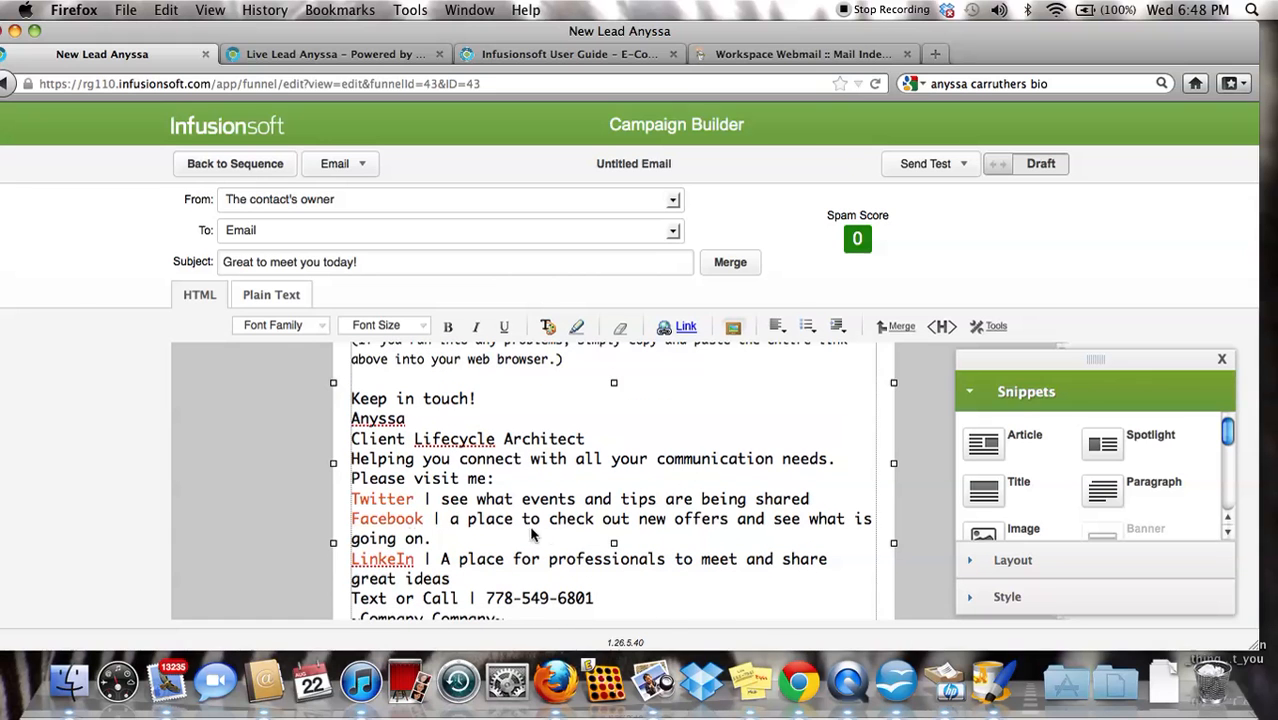
scroll(748, 530, "down", 3)
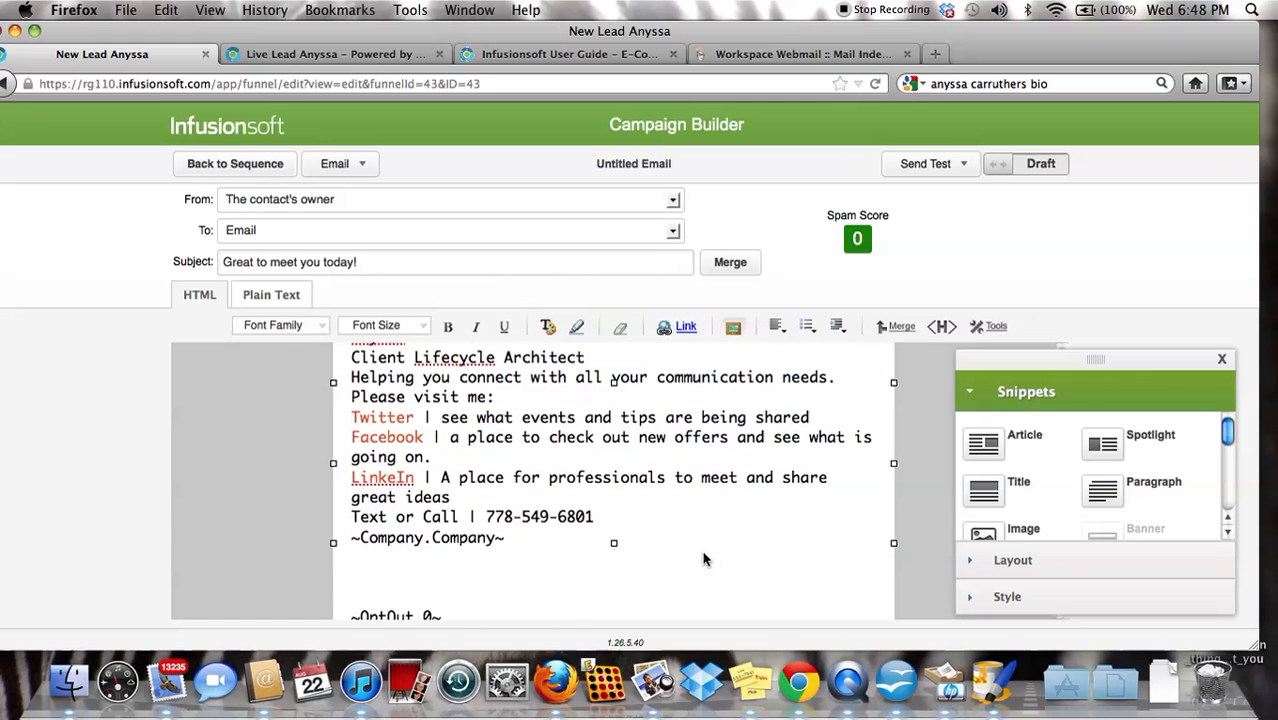
scroll(703, 559, "down", 2)
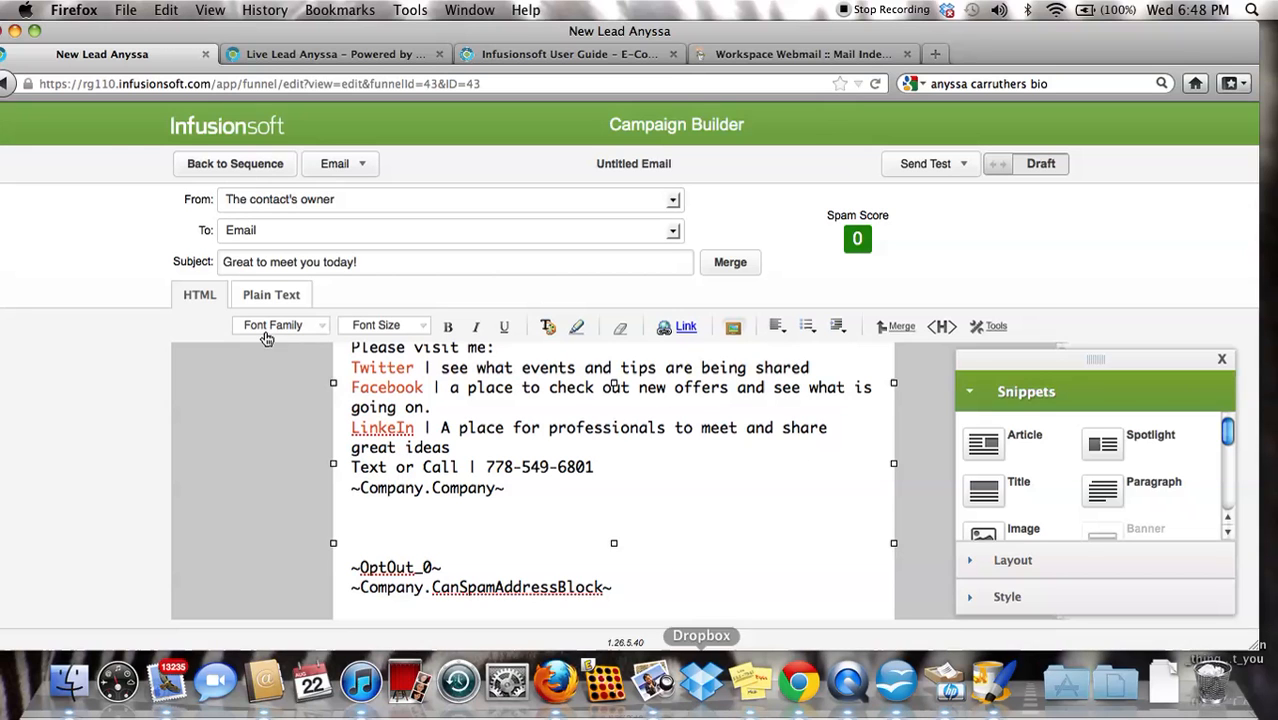
Step: Leave the email and the Had Coffee Today sequence and return to the campaign canvas
left_click(255, 166)
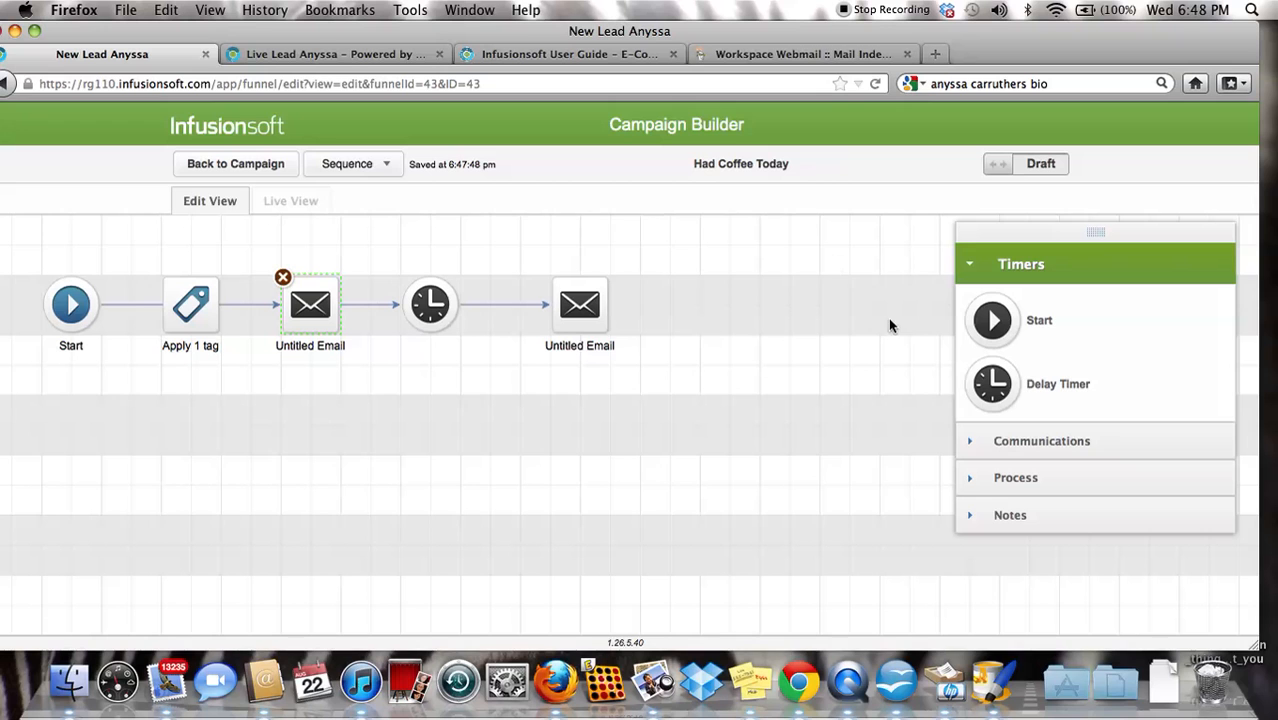
left_click(467, 397)
left_click(263, 163)
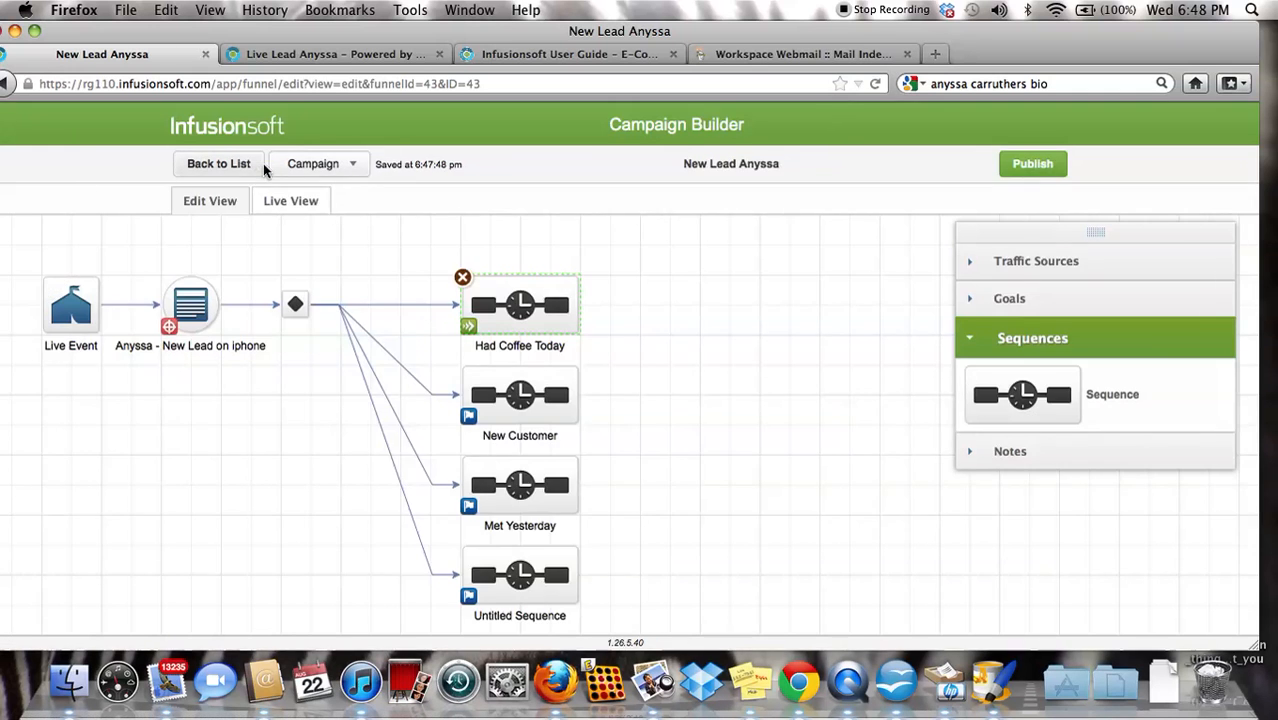